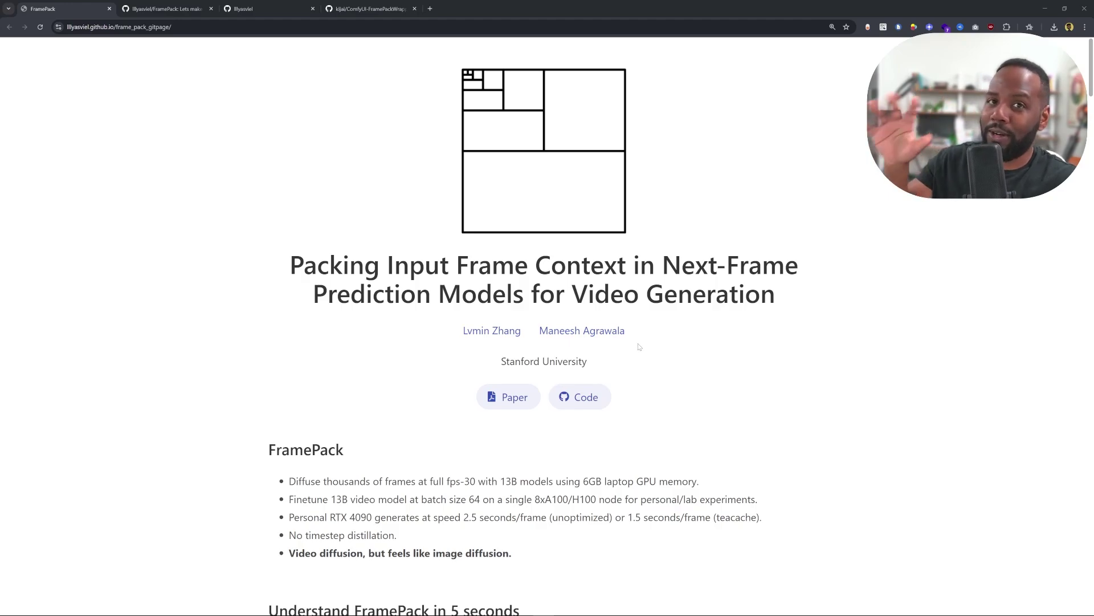
- Review the FramePack method diagrams and the Anti-drifting Sampling explanation
scroll(205, 383, down, 12)
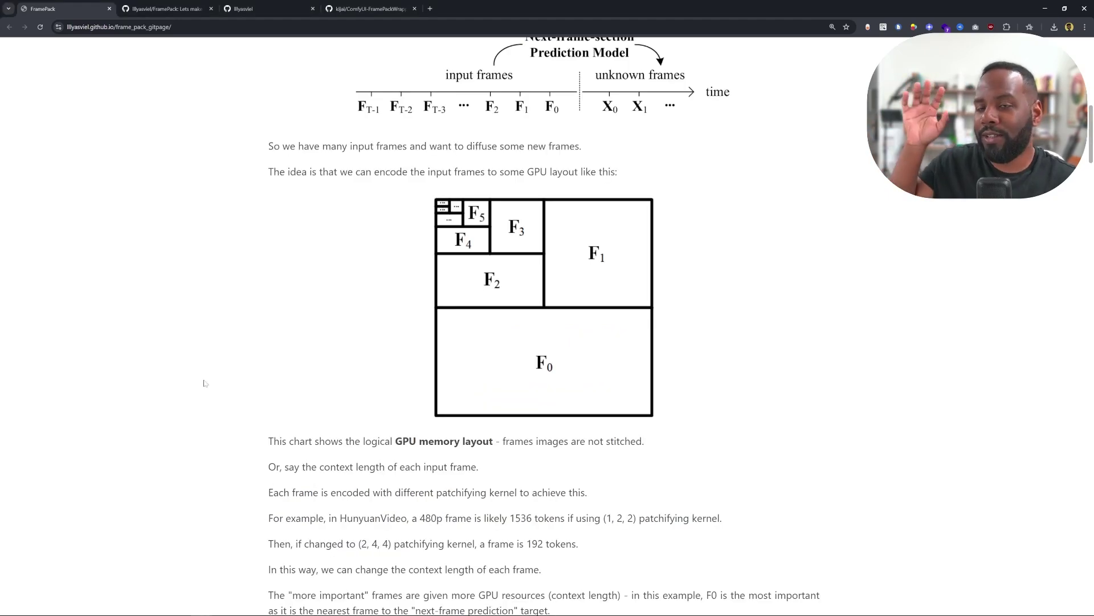
scroll(260, 362, up, 12)
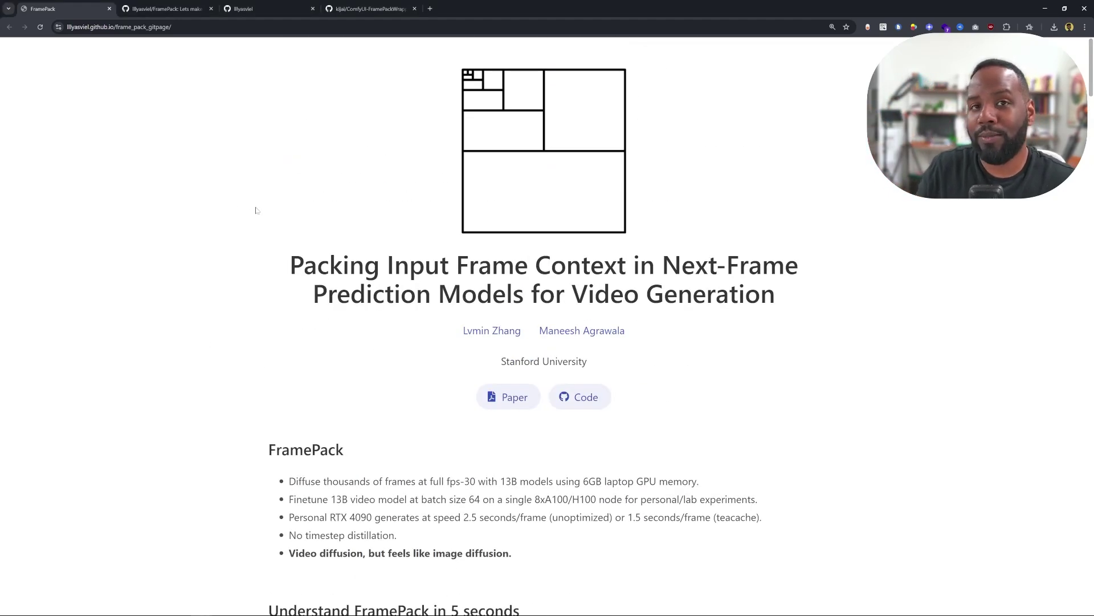
scroll(271, 236, down, 6)
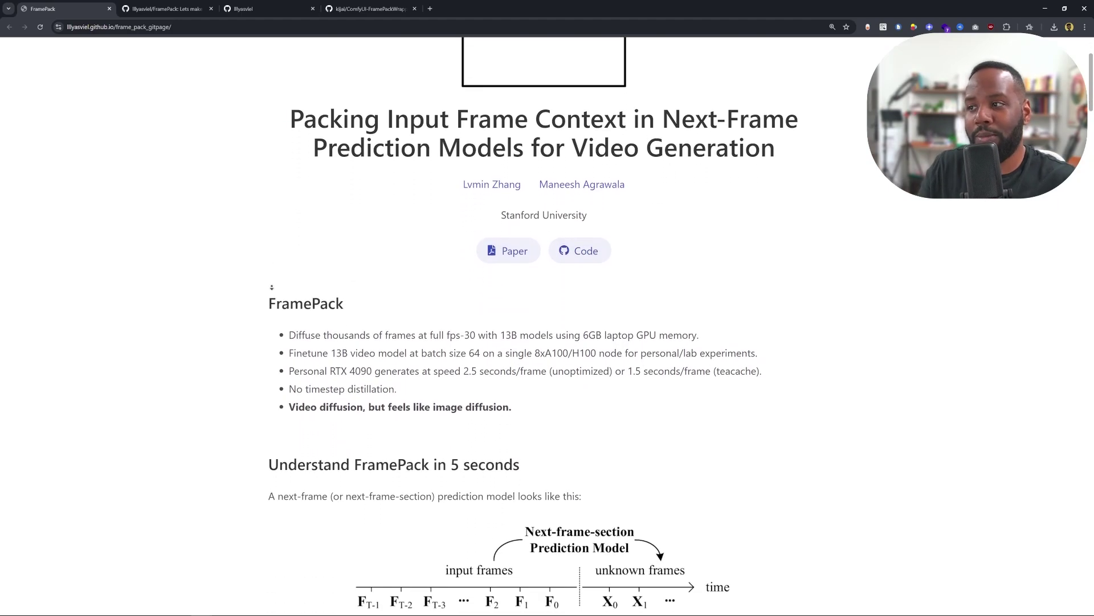
scroll(231, 321, down, 10)
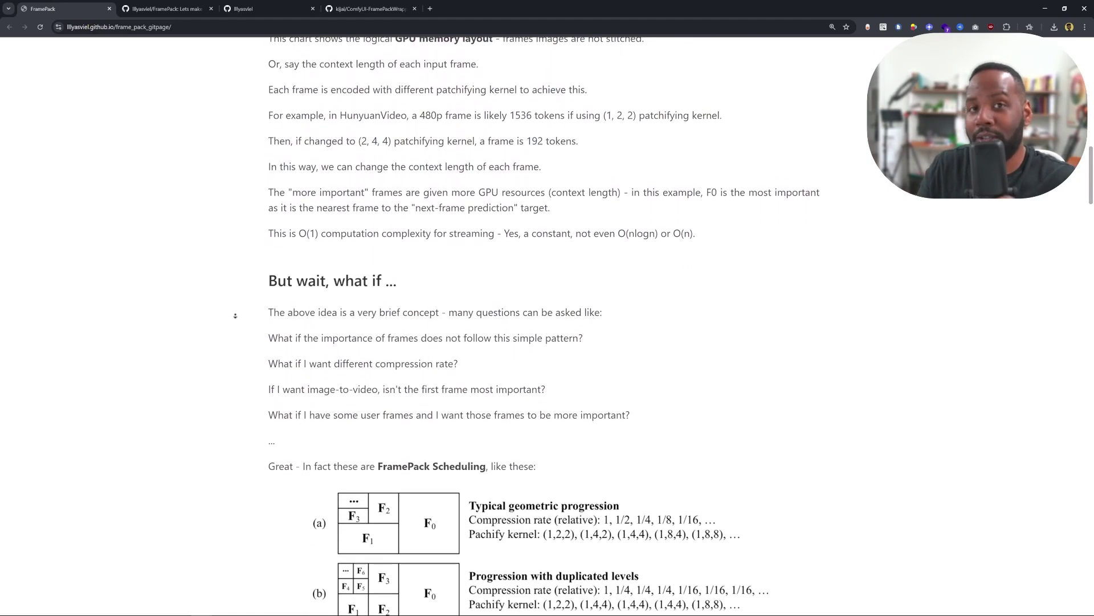
scroll(235, 315, down, 15)
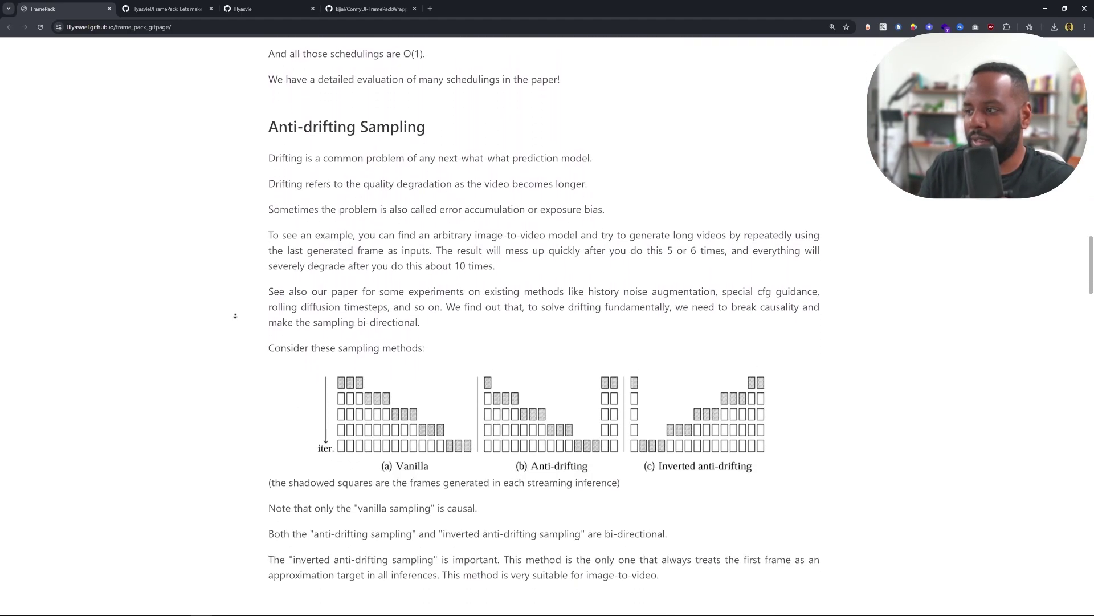
scroll(235, 316, down, 7)
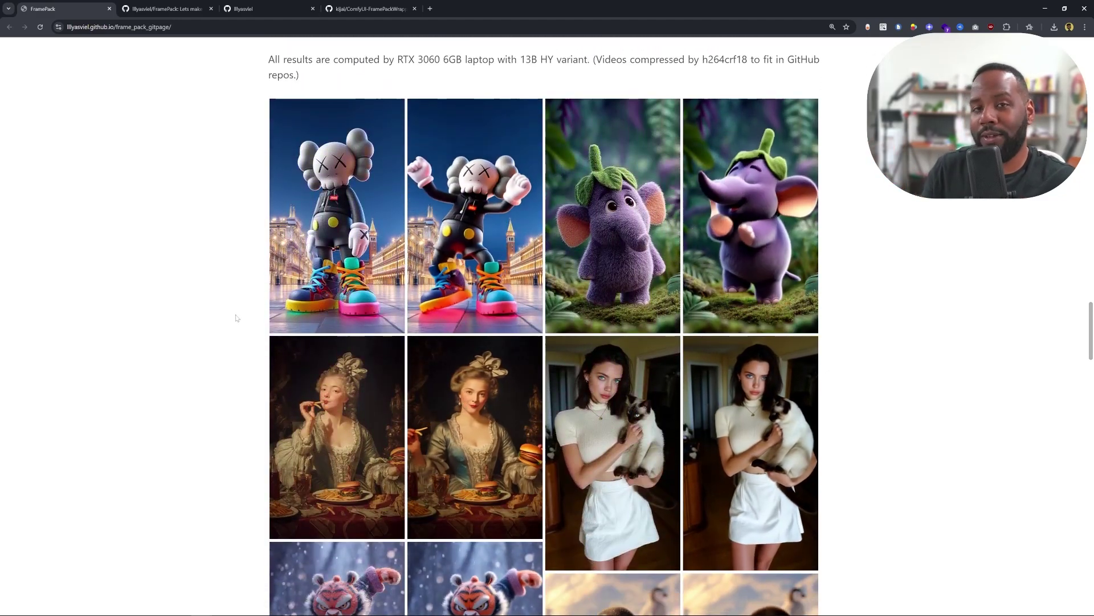
scroll(256, 279, up, 10)
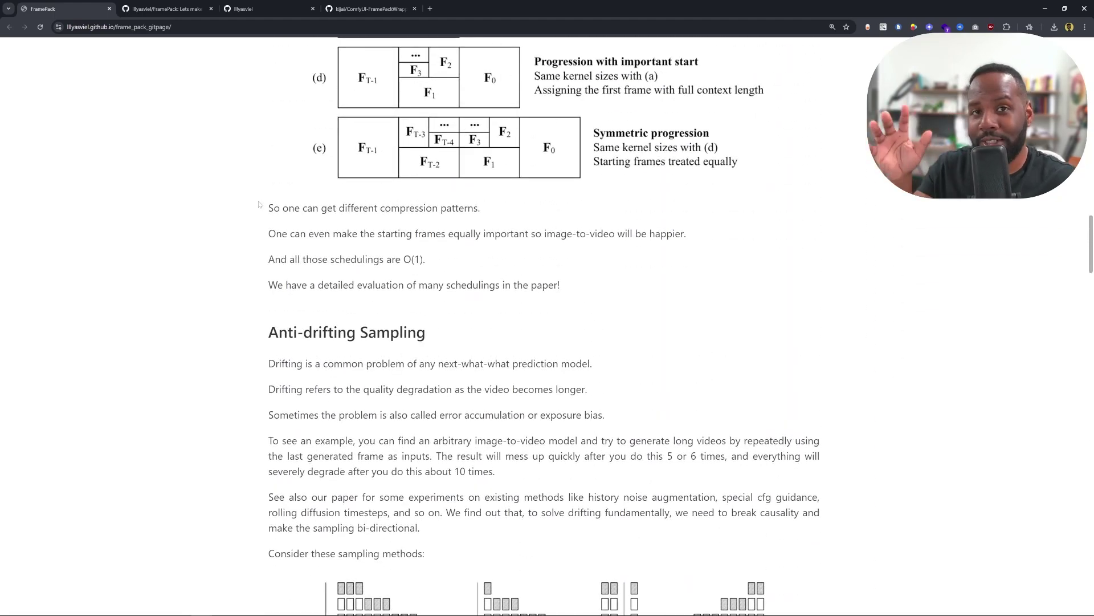
scroll(258, 204, up, 13)
scroll(585, 198, up, 8)
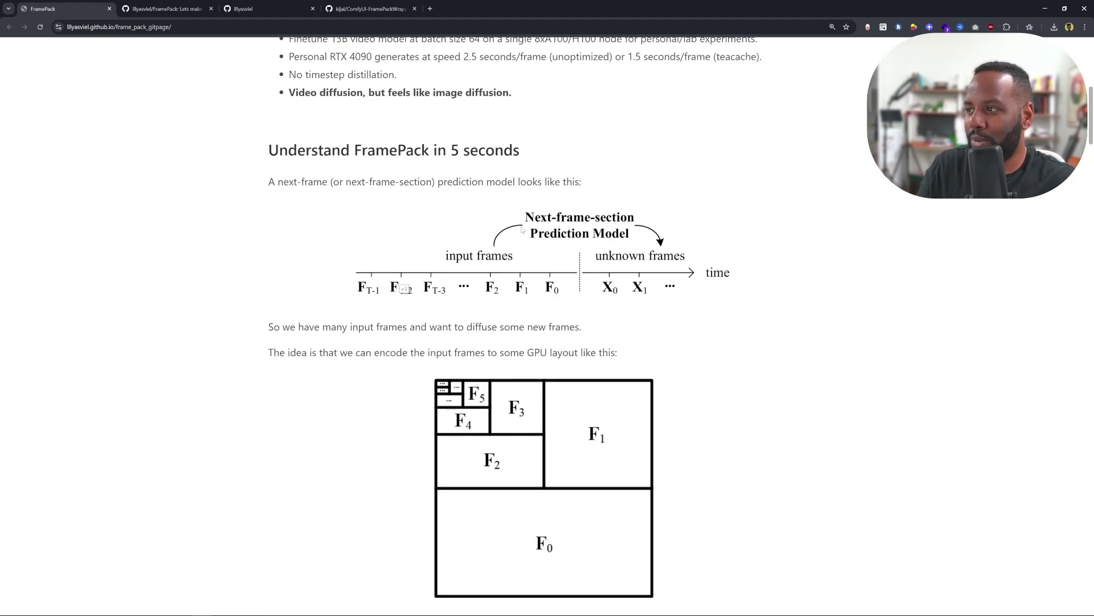
scroll(436, 194, down, 20)
scroll(217, 328, up, 7)
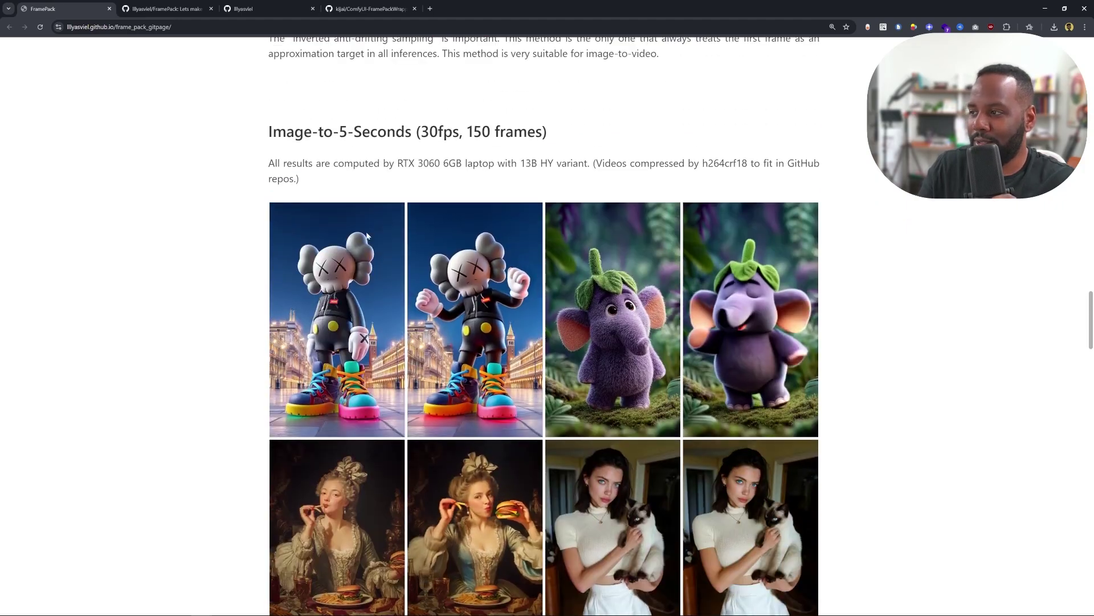
scroll(218, 328, up, 1)
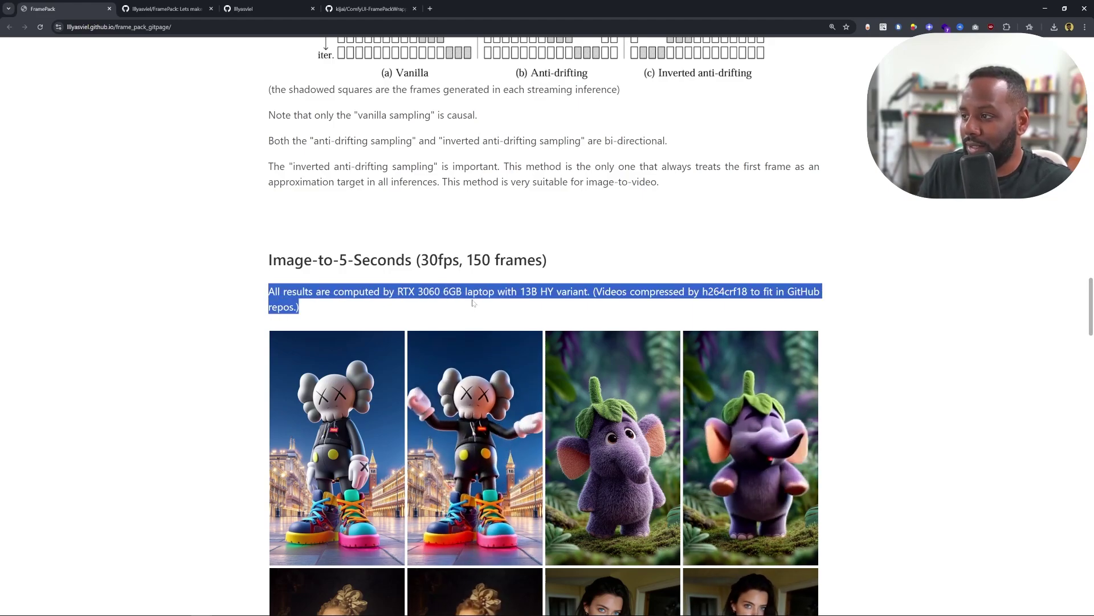
- Scroll down to the Image-to-5-Seconds (30fps, 150 frames) sample video grid
scroll(176, 230, down, 1)
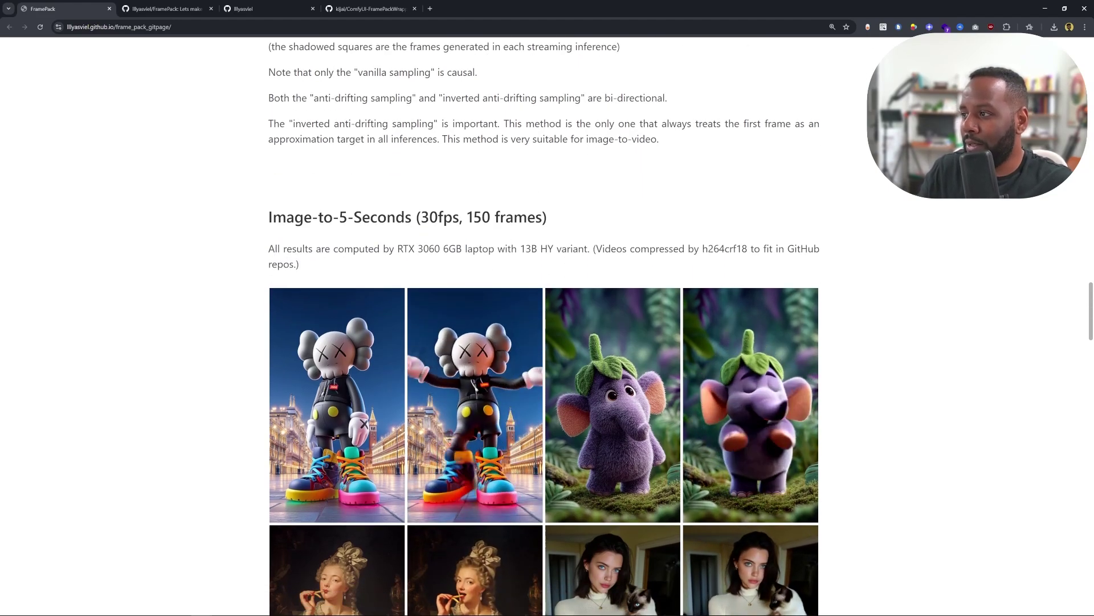
scroll(524, 251, down, 1)
mouse_move(525, 250)
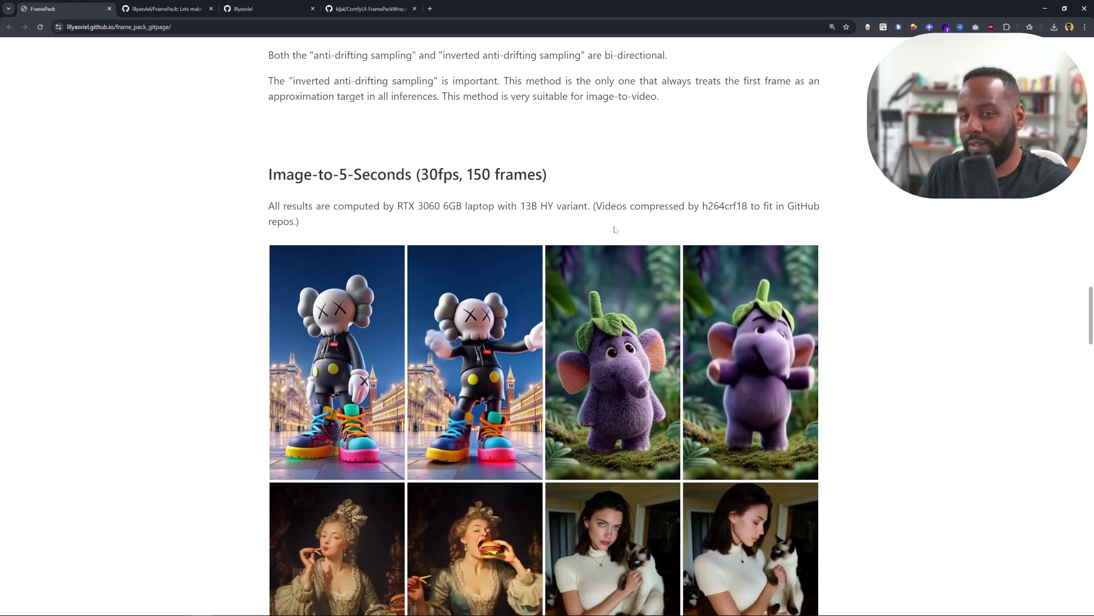
scroll(601, 234, down, 2)
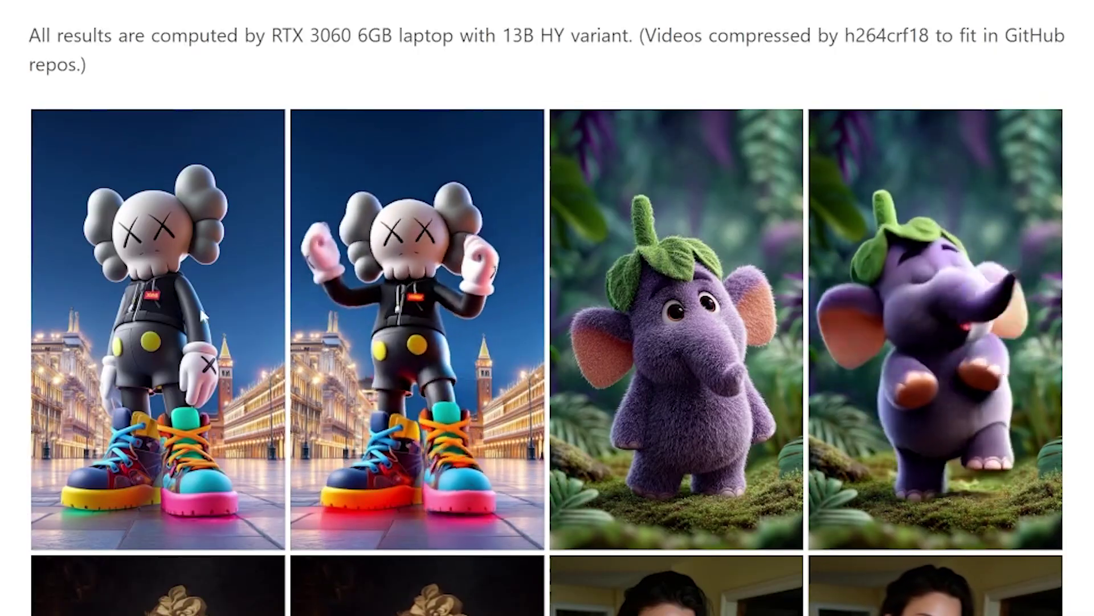
mouse_move(505, 517)
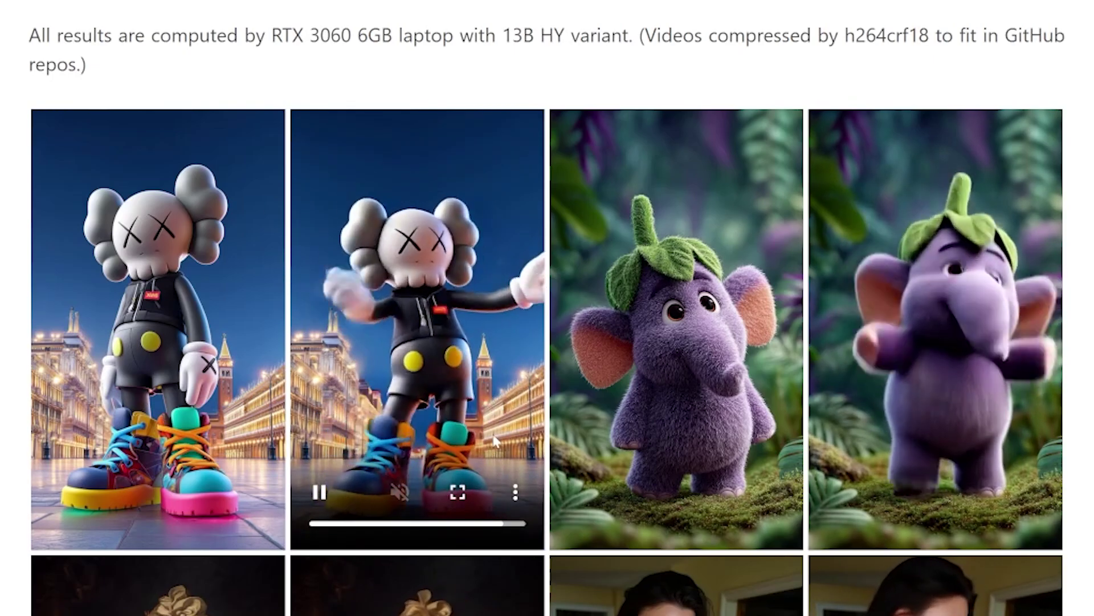
mouse_move(917, 318)
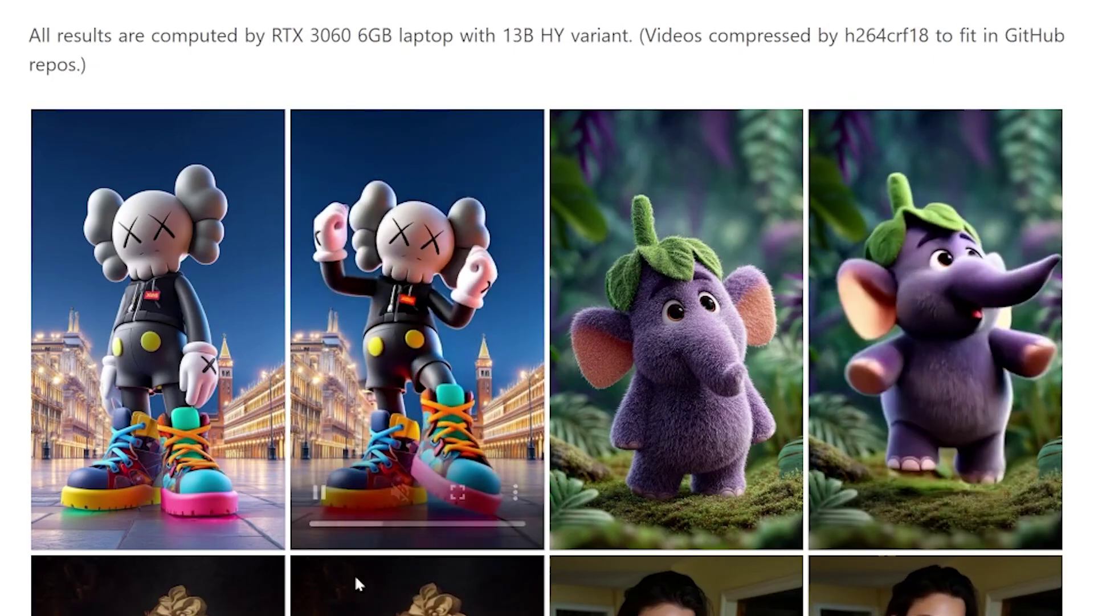
scroll(547, 320, down, 3)
scroll(547, 319, down, 3)
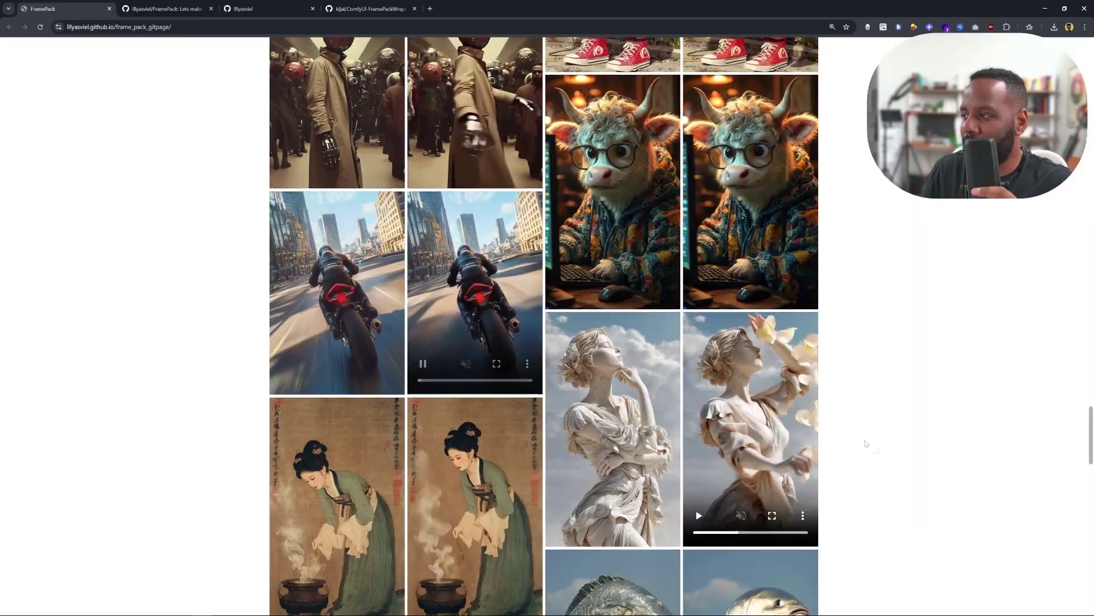
scroll(364, 426, up, 15)
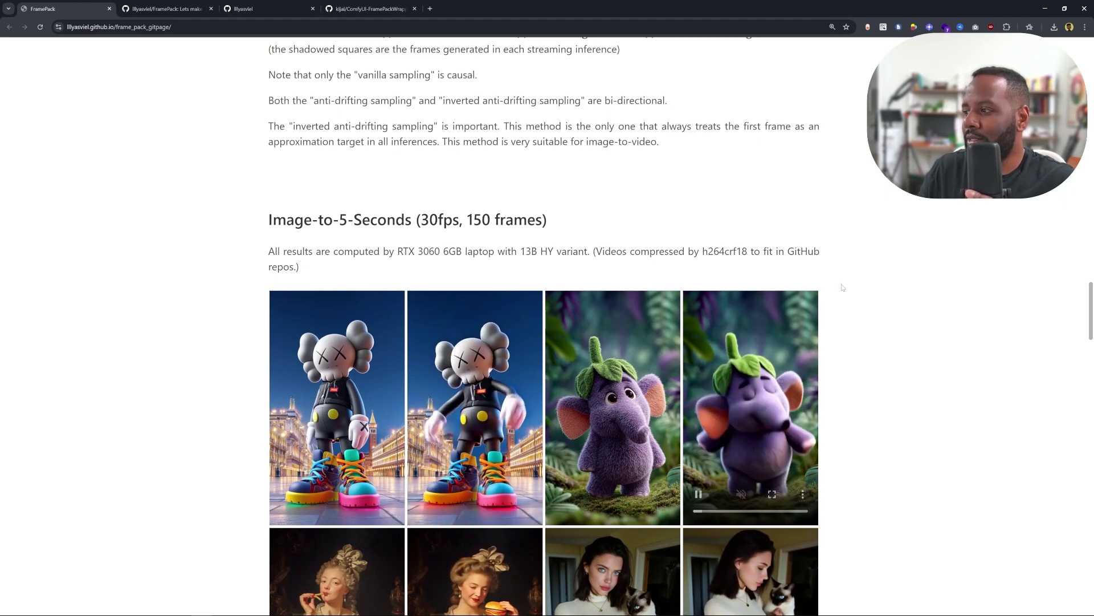
- Scroll through the gallery to the Image-to-60-Seconds videos and the BibTeX block
scroll(853, 371, down, 20)
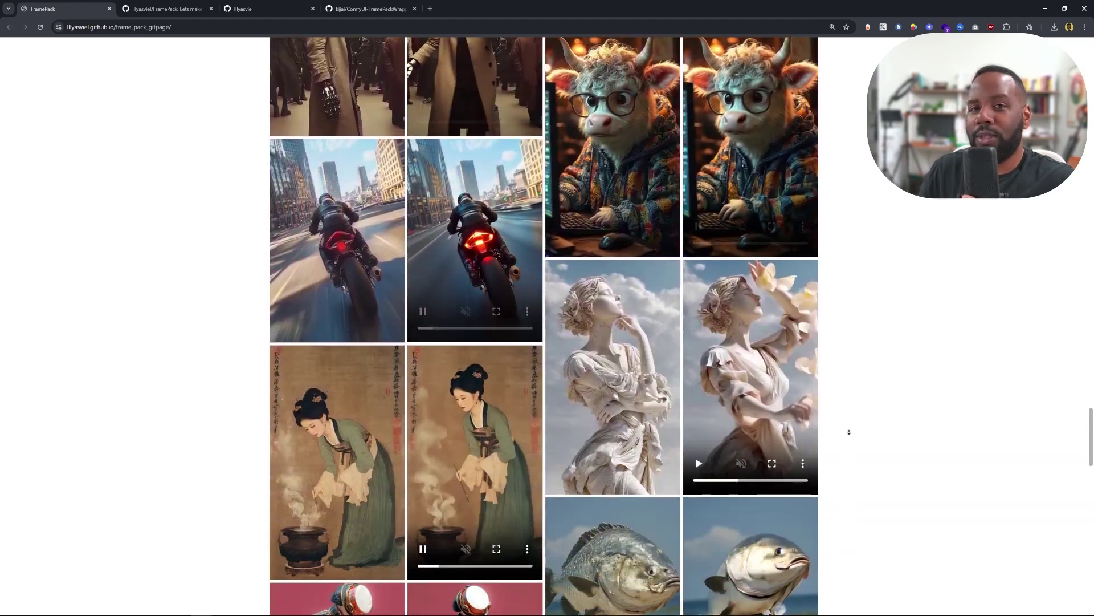
scroll(849, 433, down, 16)
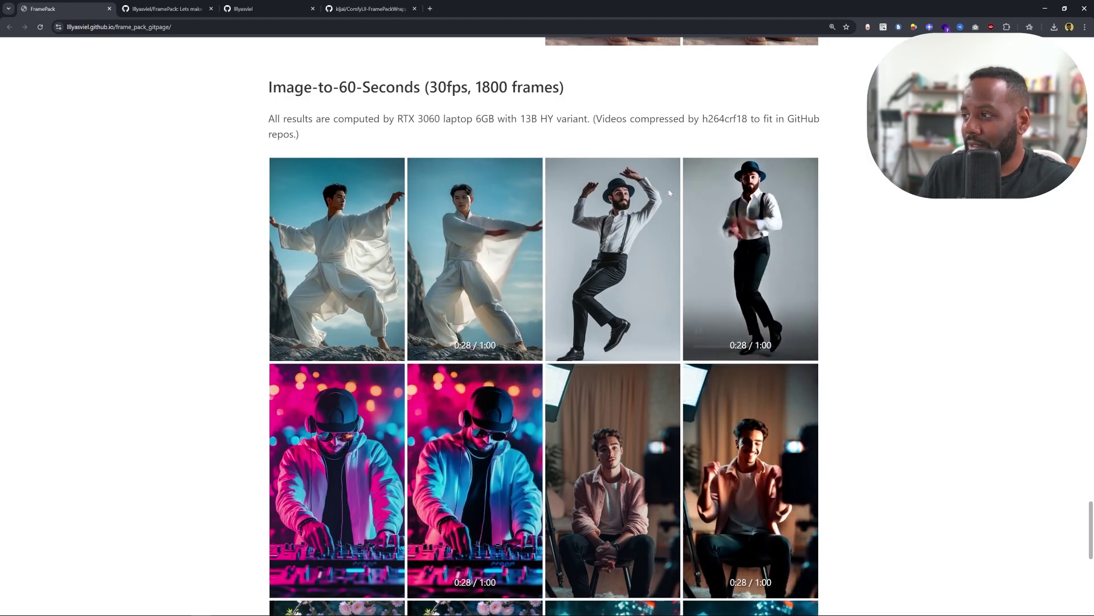
scroll(460, 182, down, 5)
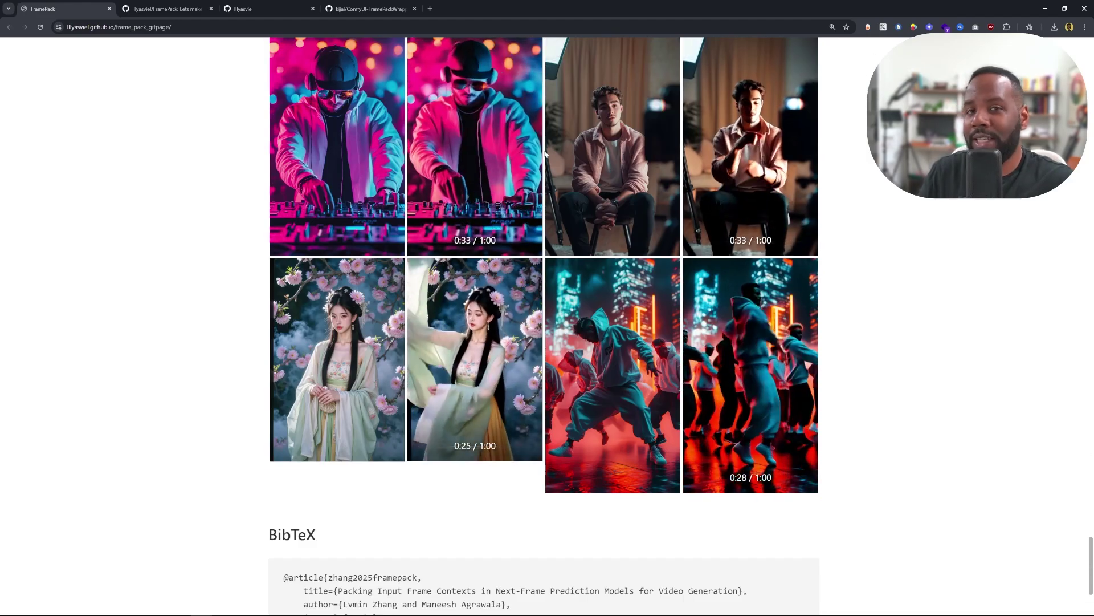
scroll(460, 183, down, 3)
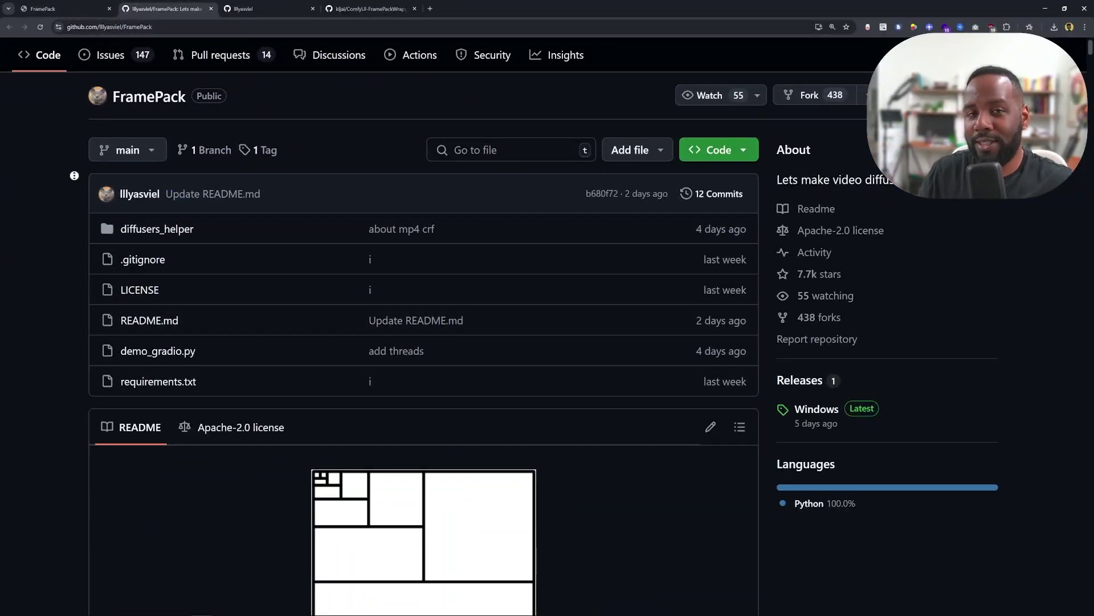
- Download the Windows one-click FramePack package from the README's Installation section
scroll(80, 247, down, 1)
scroll(80, 246, down, 9)
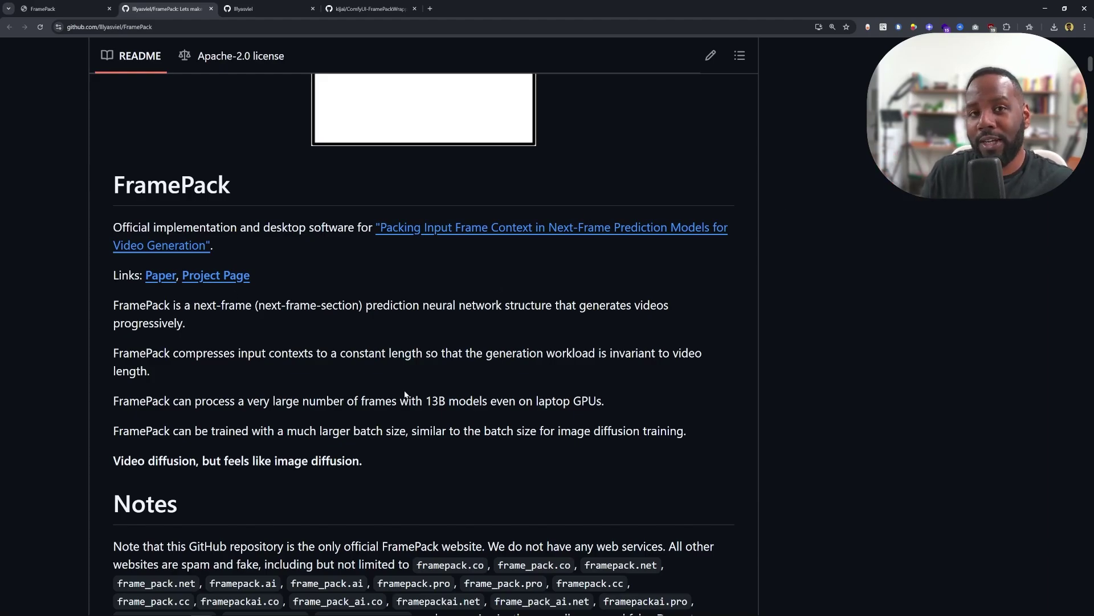
scroll(402, 393, down, 2)
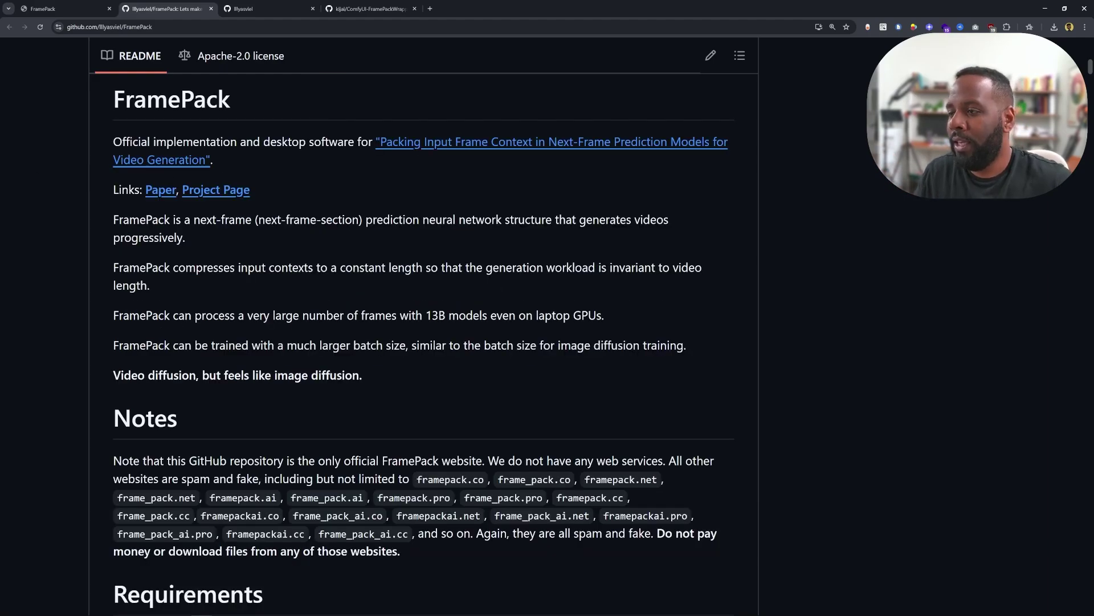
scroll(140, 213, down, 10)
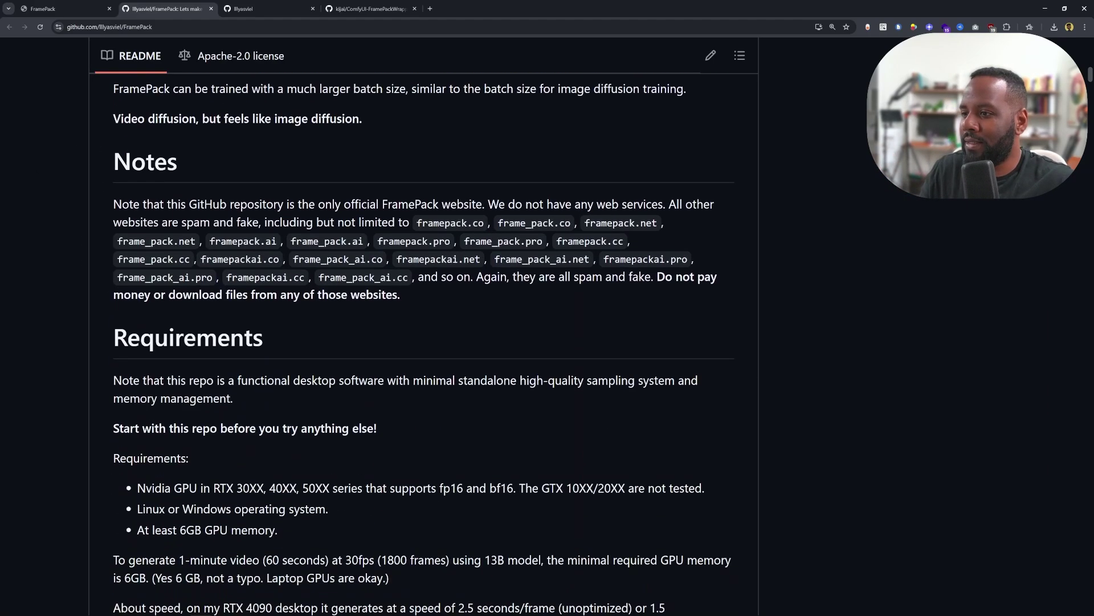
scroll(329, 262, up, 2)
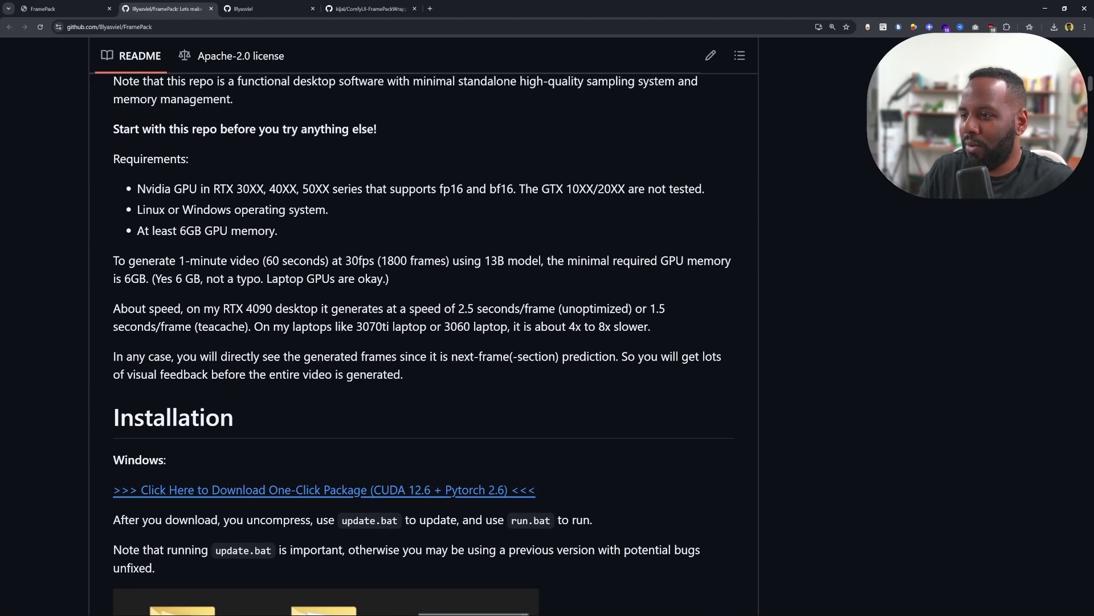
scroll(308, 395, down, 3)
scroll(254, 358, down, 3)
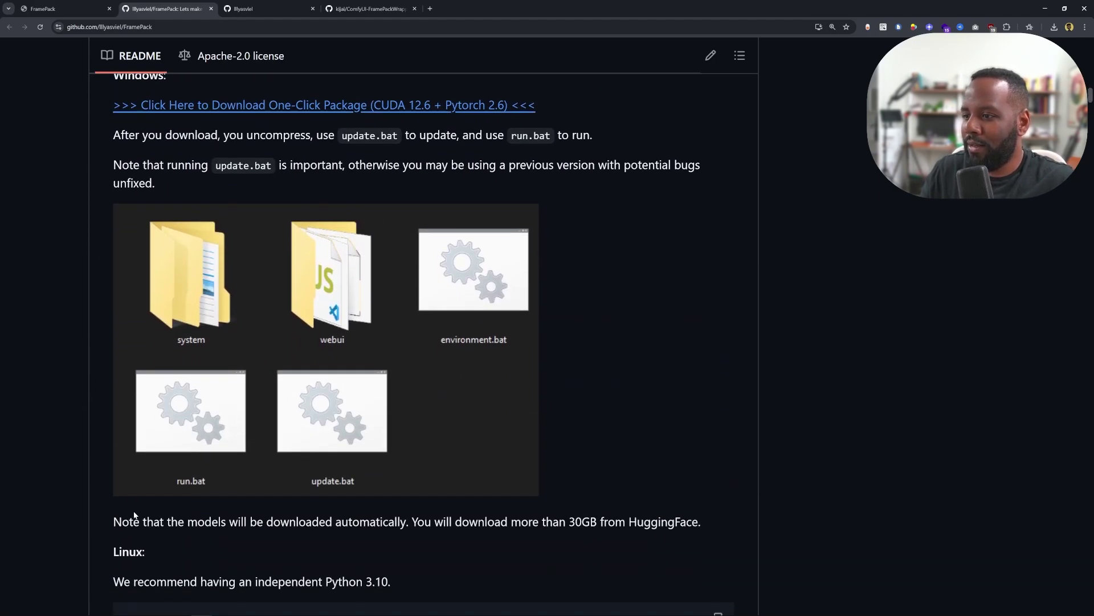
scroll(135, 516, down, 8)
scroll(120, 473, up, 8)
scroll(188, 519, down, 3)
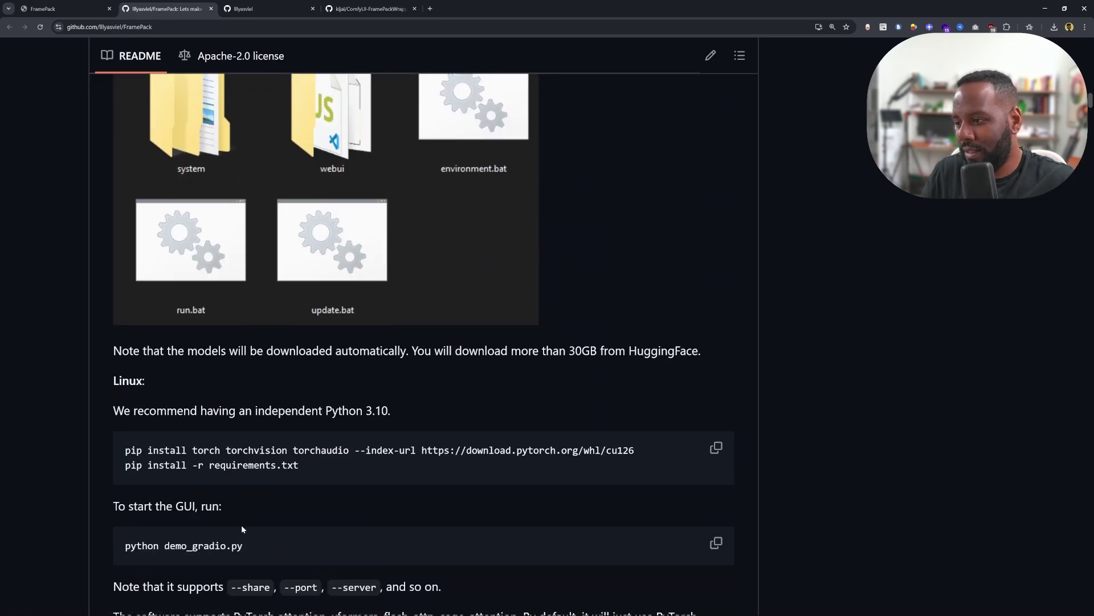
scroll(188, 416, up, 8)
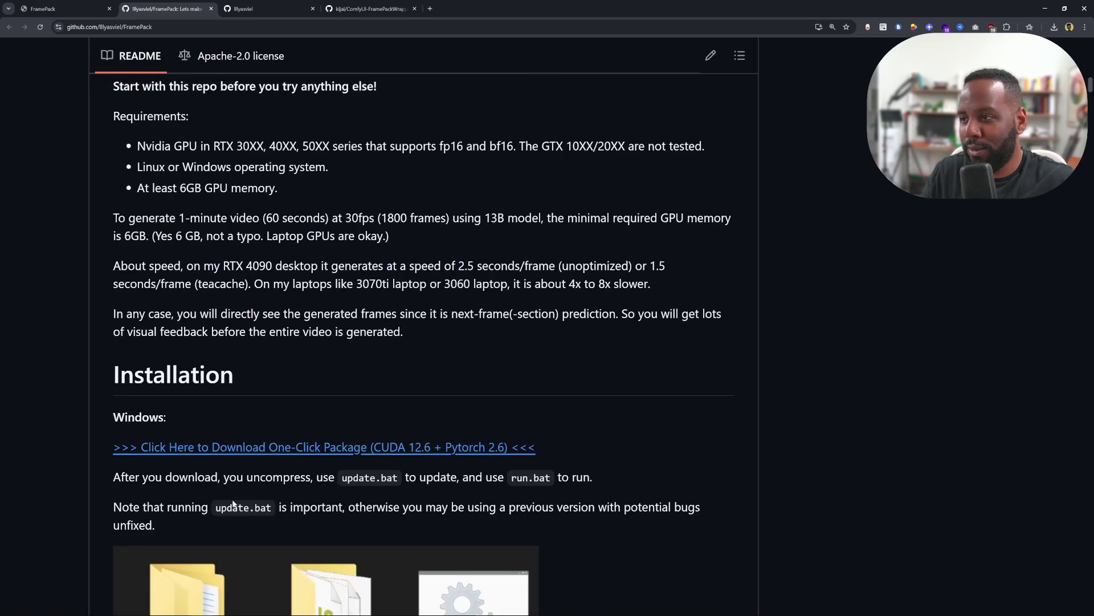
scroll(184, 418, down, 2)
scroll(102, 255, down, 2)
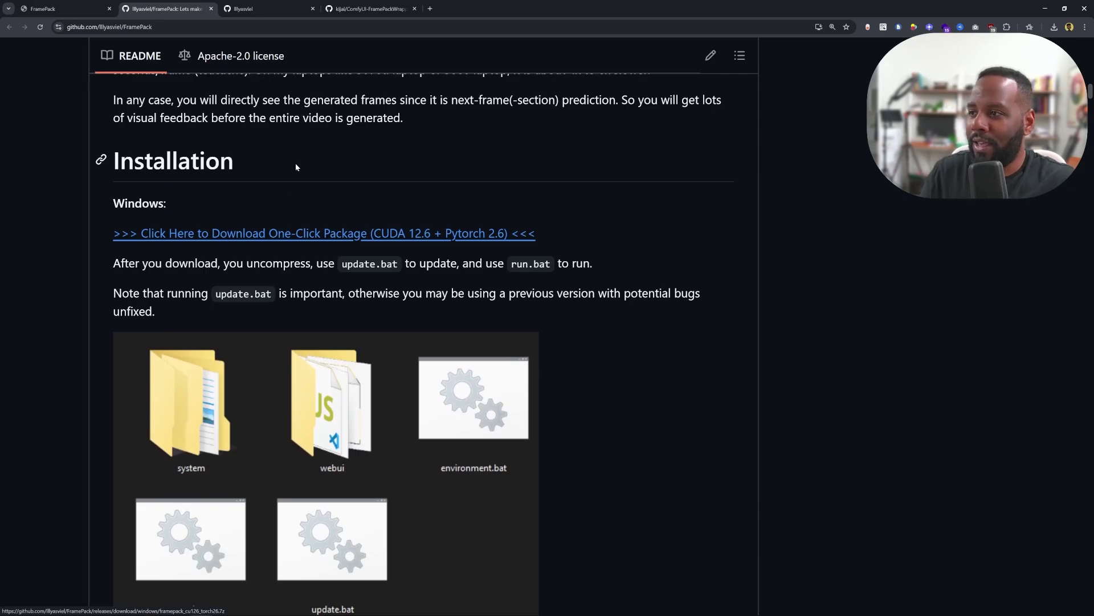
click(375, 236)
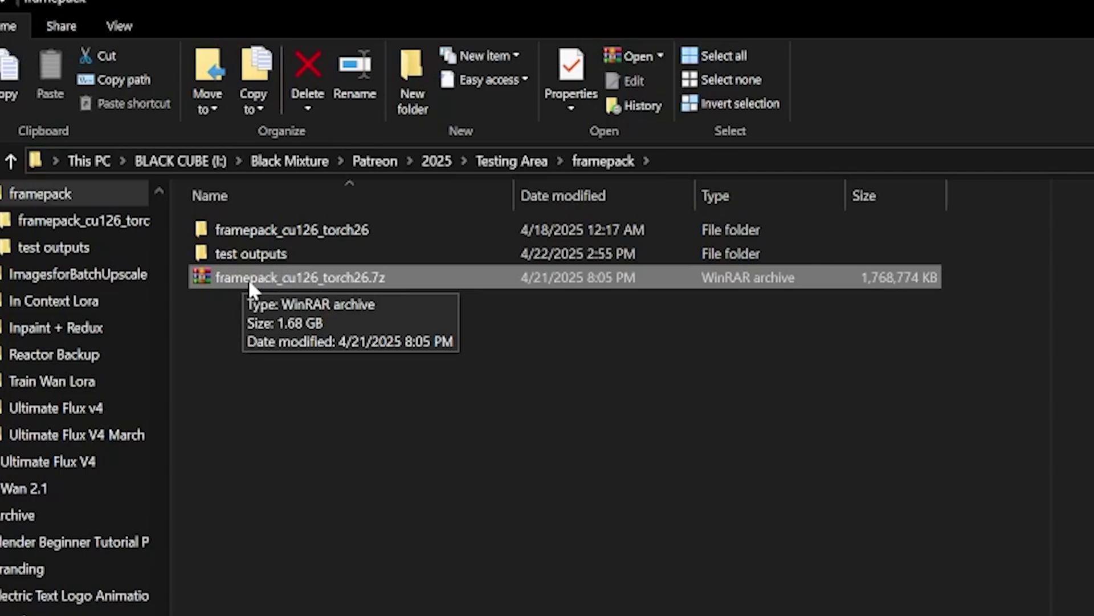
right_click(329, 283)
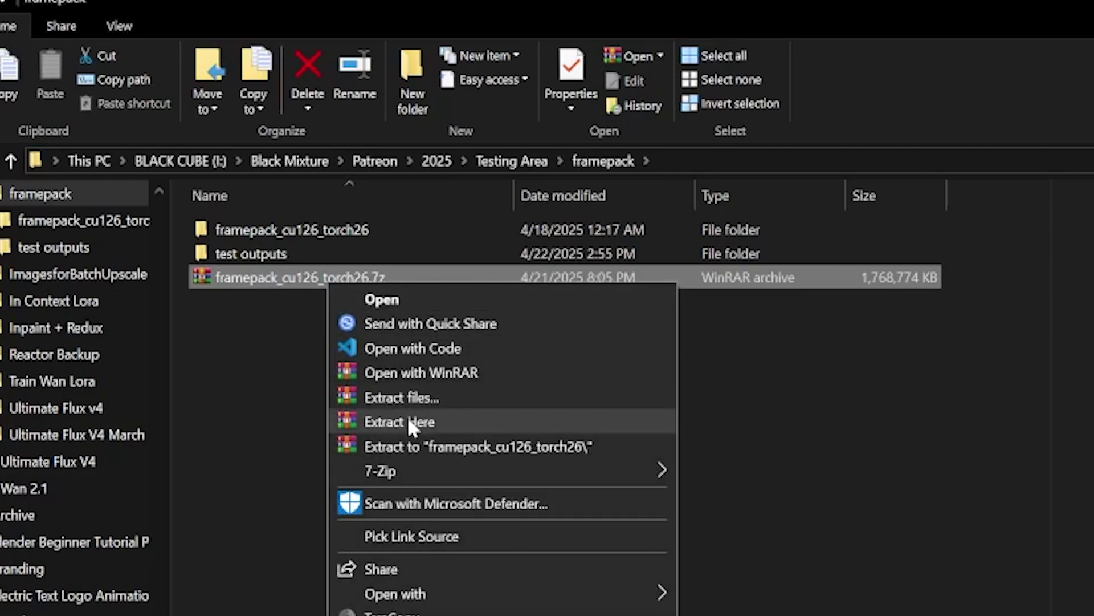
click(262, 371)
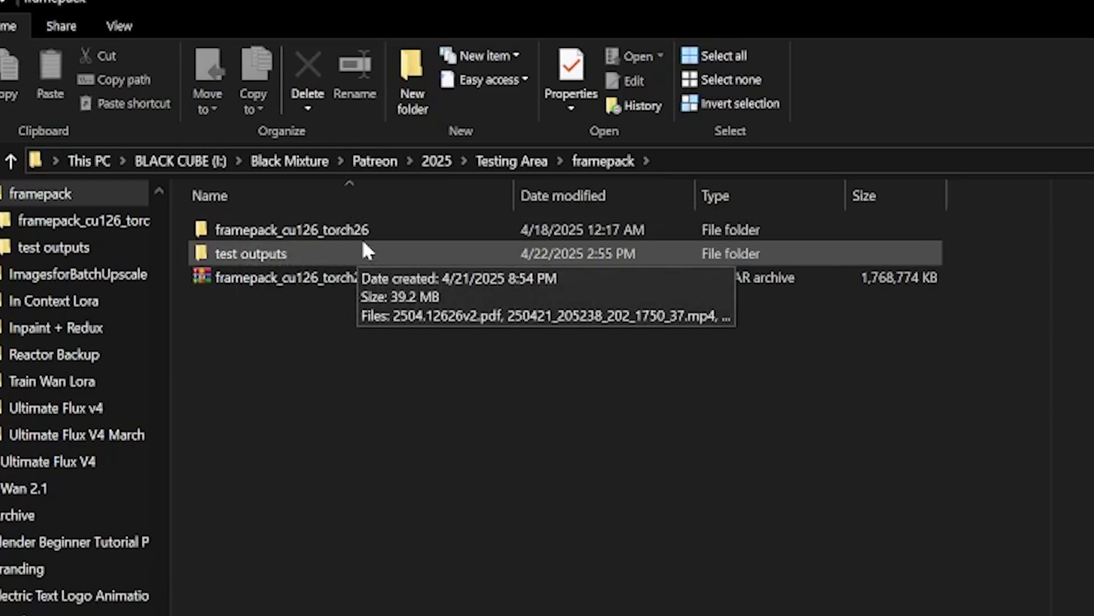
double_click(327, 230)
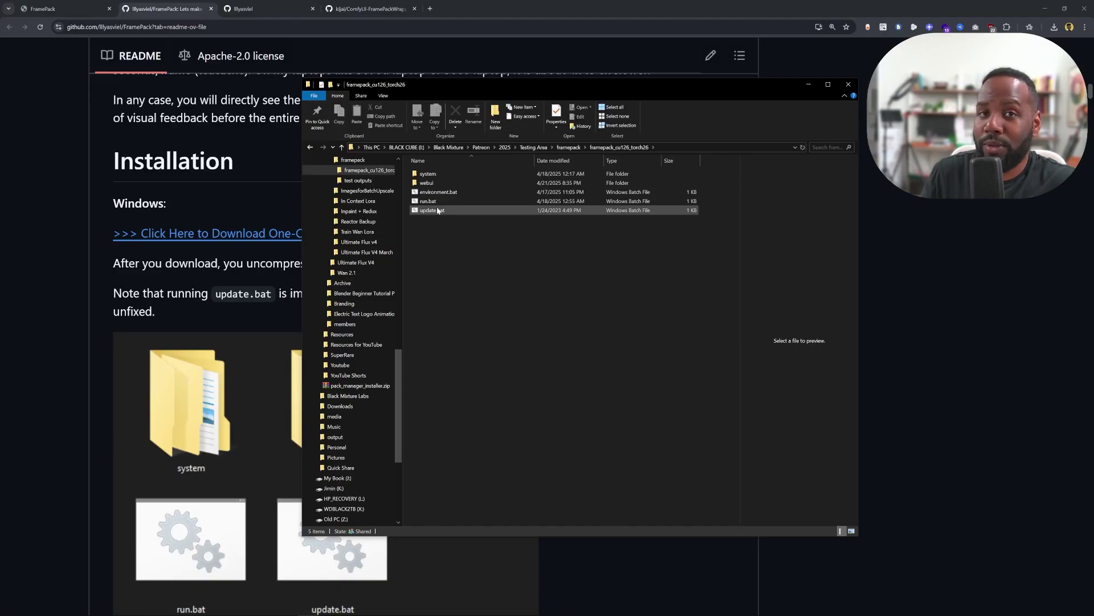
- Run update.bat in framepack_cu126_torch26 to pull the latest FramePack changes
click(432, 210)
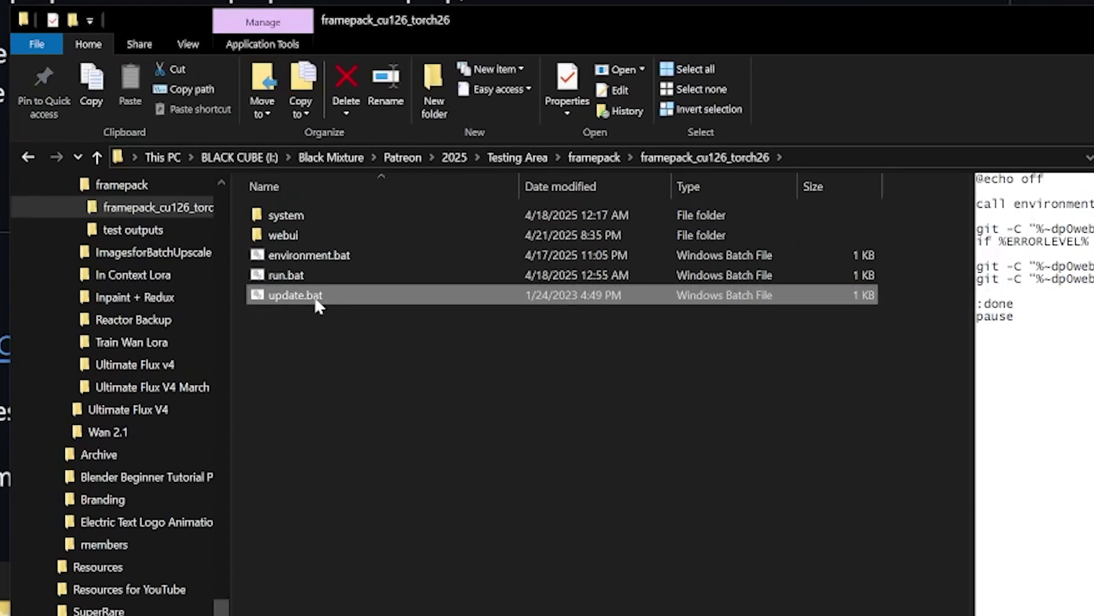
click(432, 210)
drag(367, 15, 420, 89)
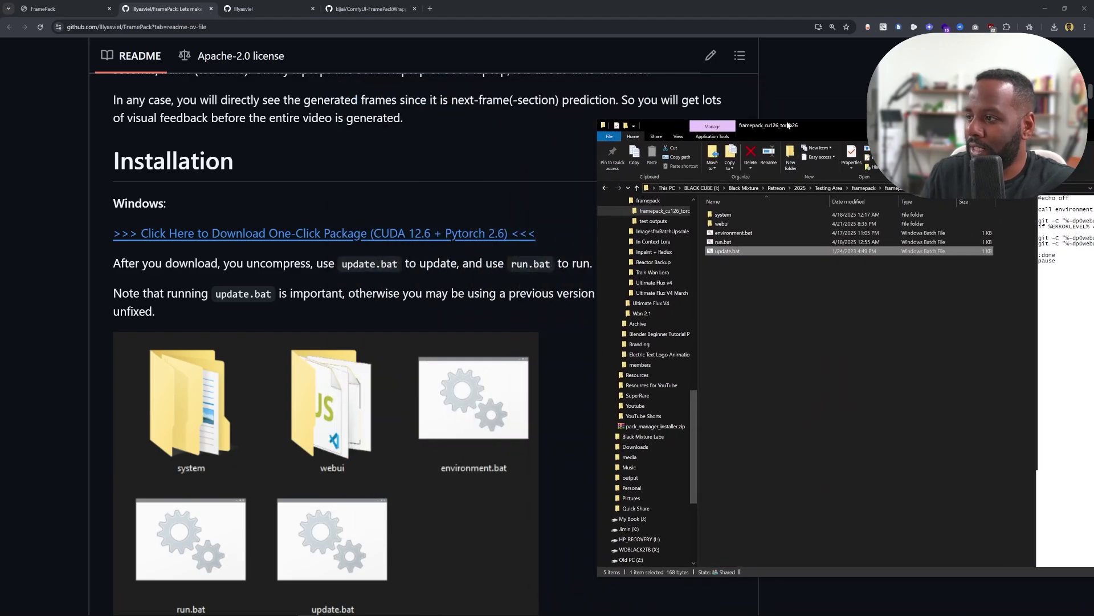
key(Return)
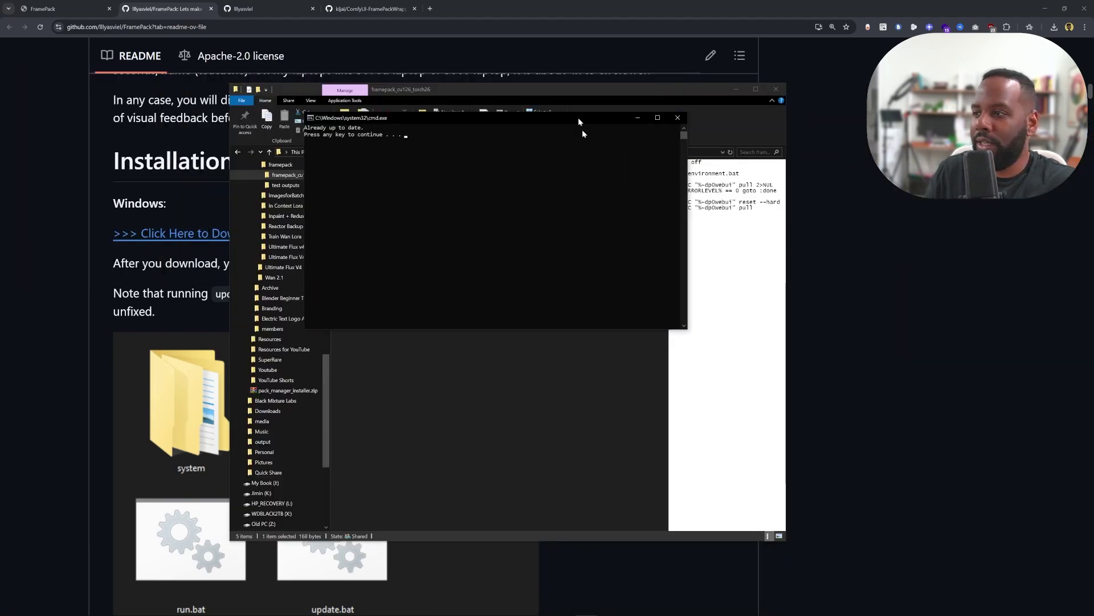
- Close the finished update consoles and launch FramePack with run.bat
drag(578, 118, 656, 213)
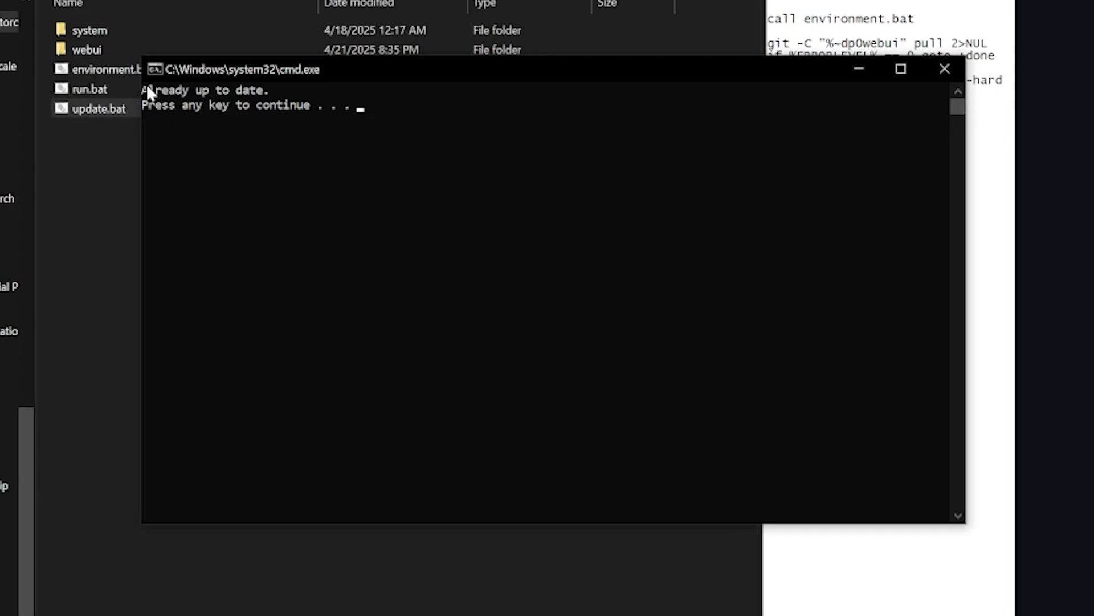
click(345, 151)
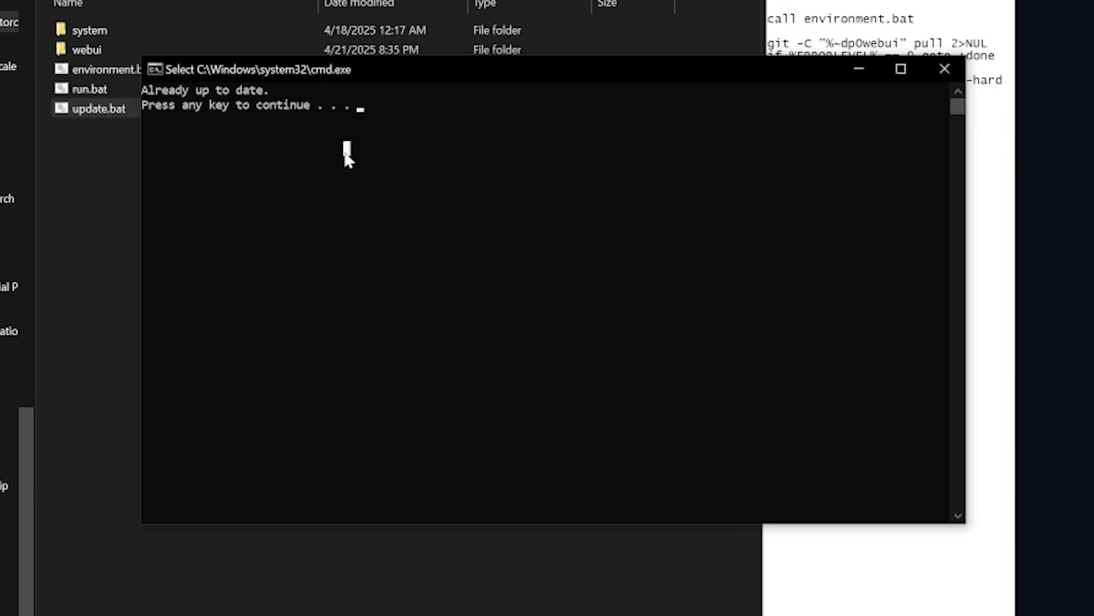
key(Return)
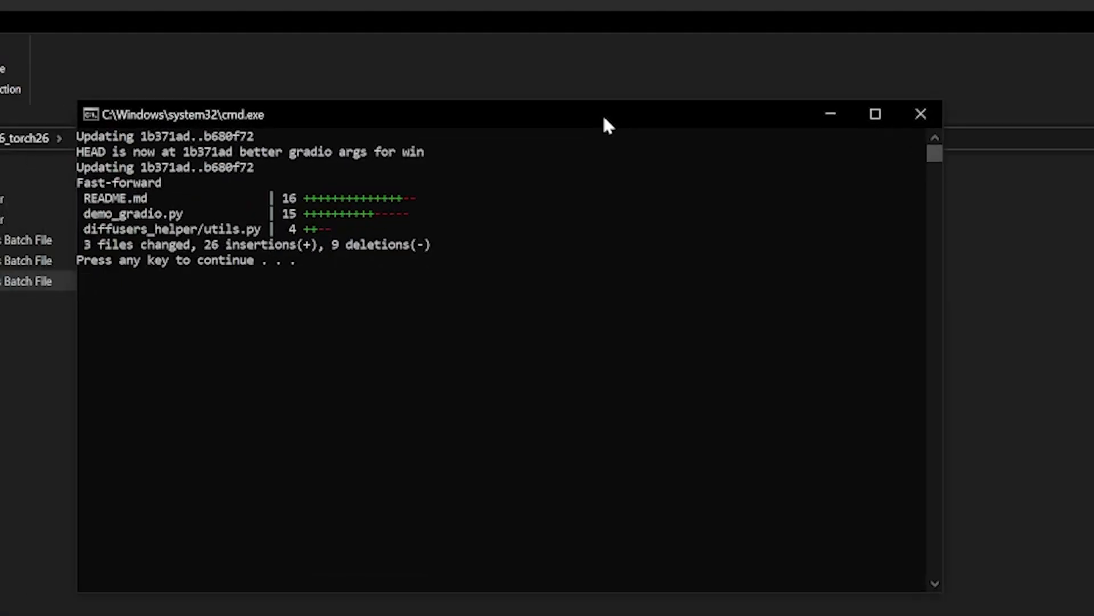
click(405, 353)
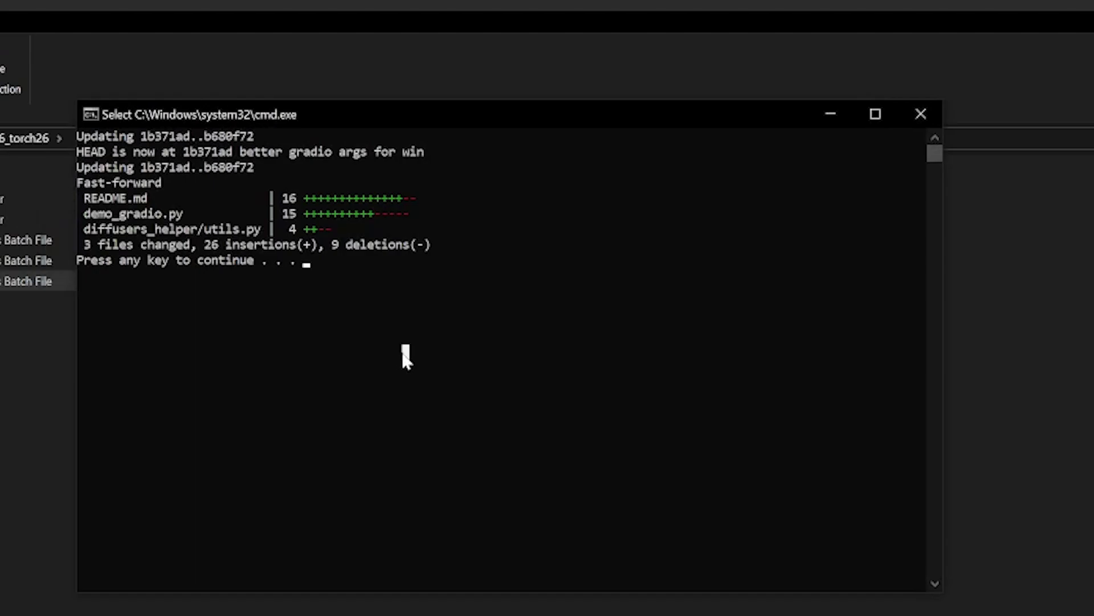
key(Return)
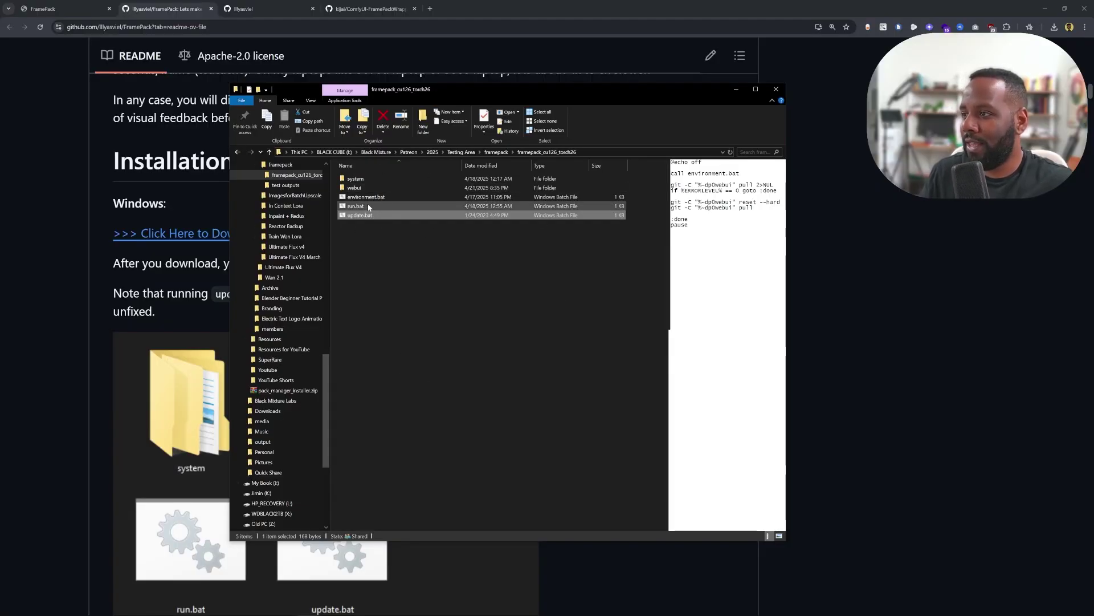
double_click(368, 206)
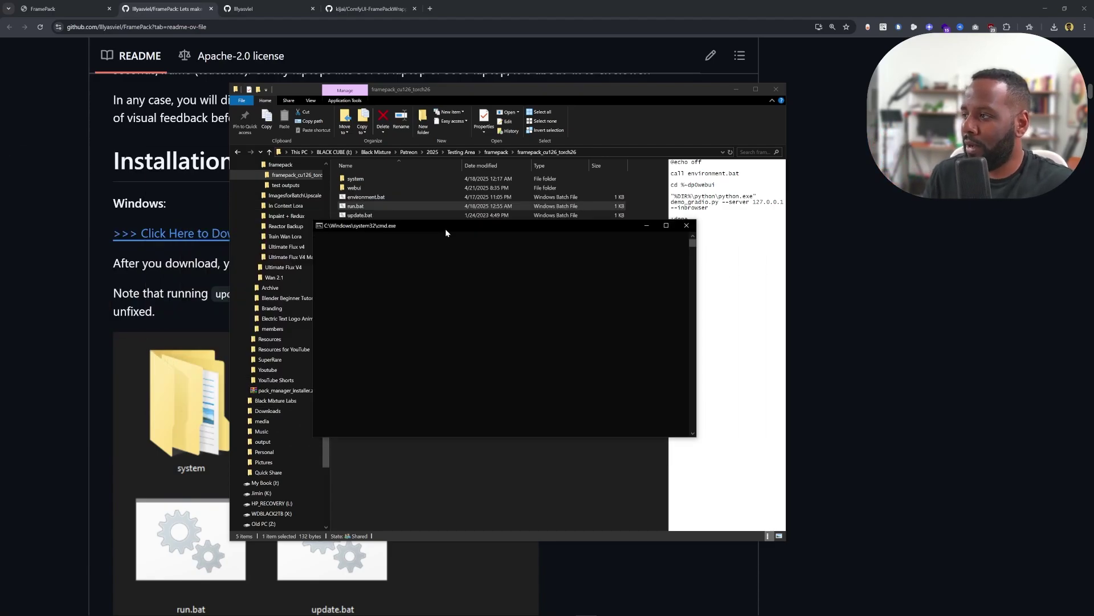
- Let the run.bat console load the models until the Gradio UI opens at 127.0.0.1:7860
click(443, 270)
key(Escape)
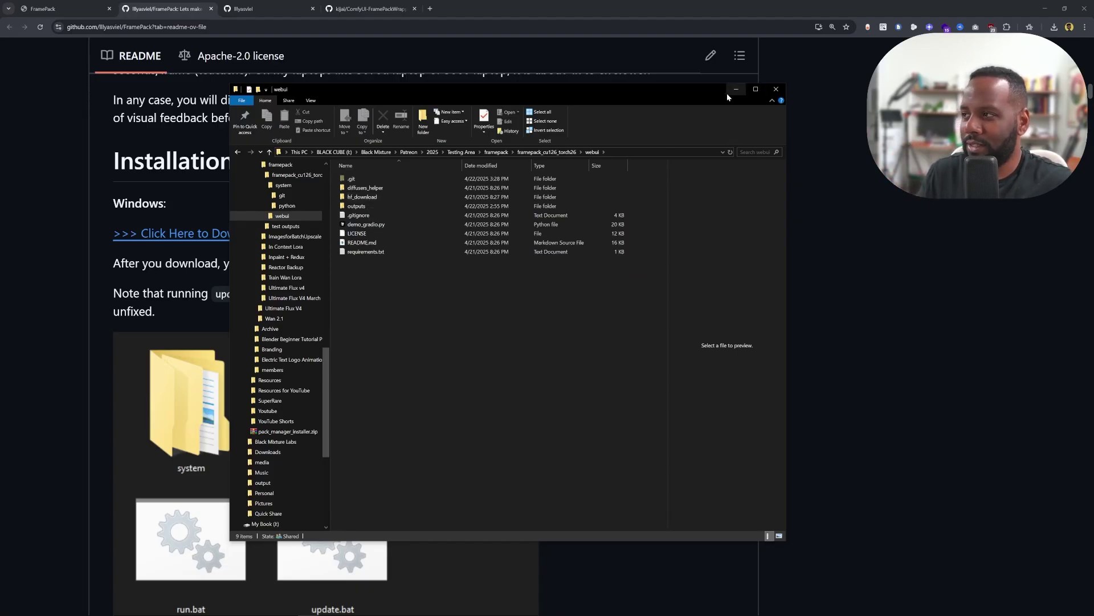
drag(708, 91, 845, 83)
click(480, 258)
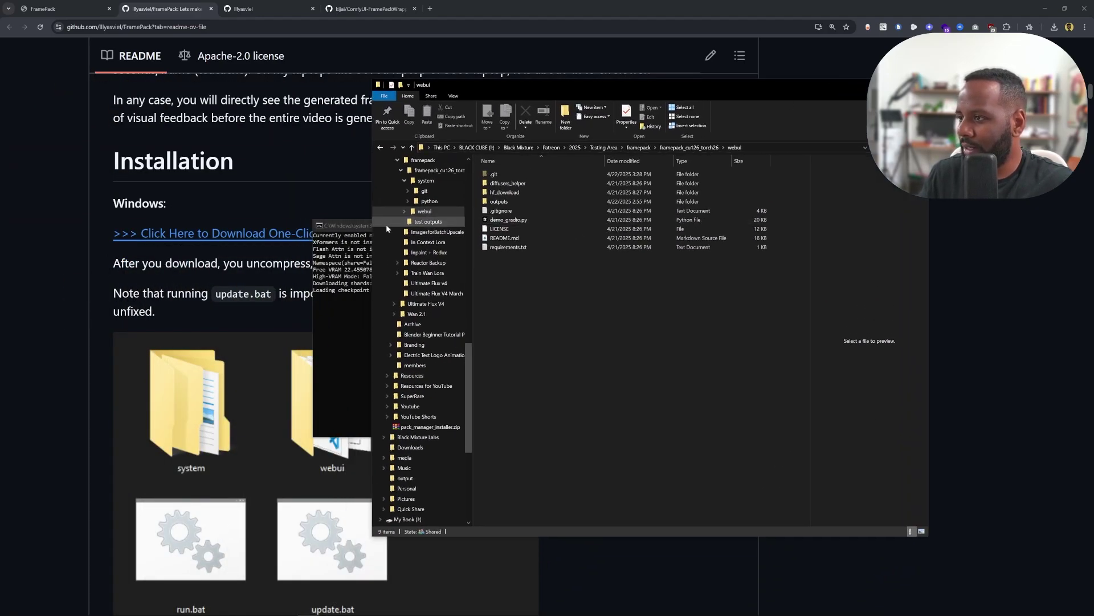
click(362, 228)
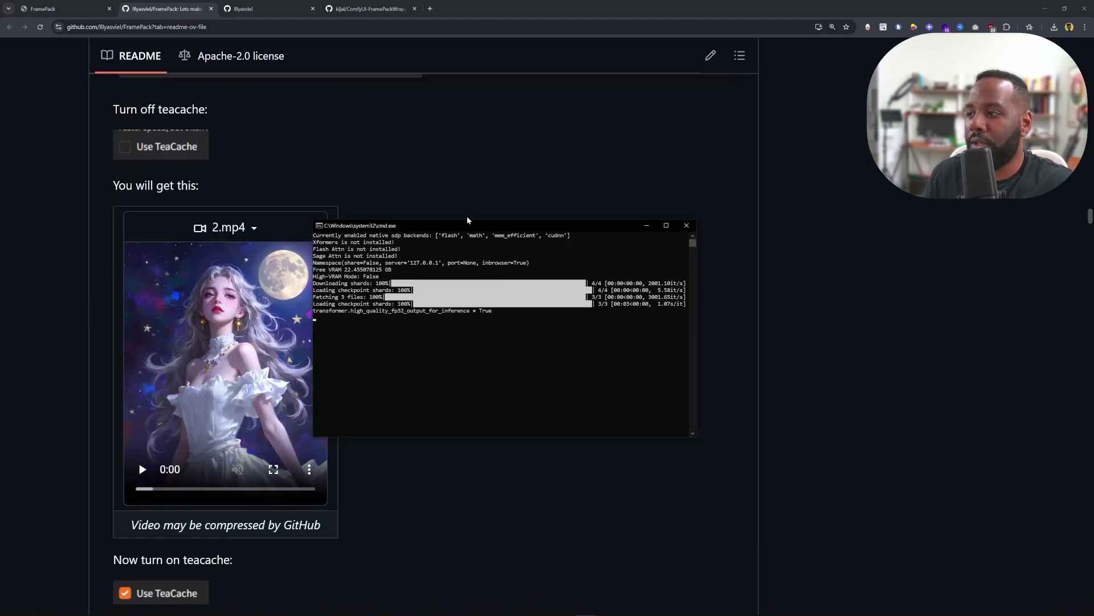
drag(477, 228, 504, 194)
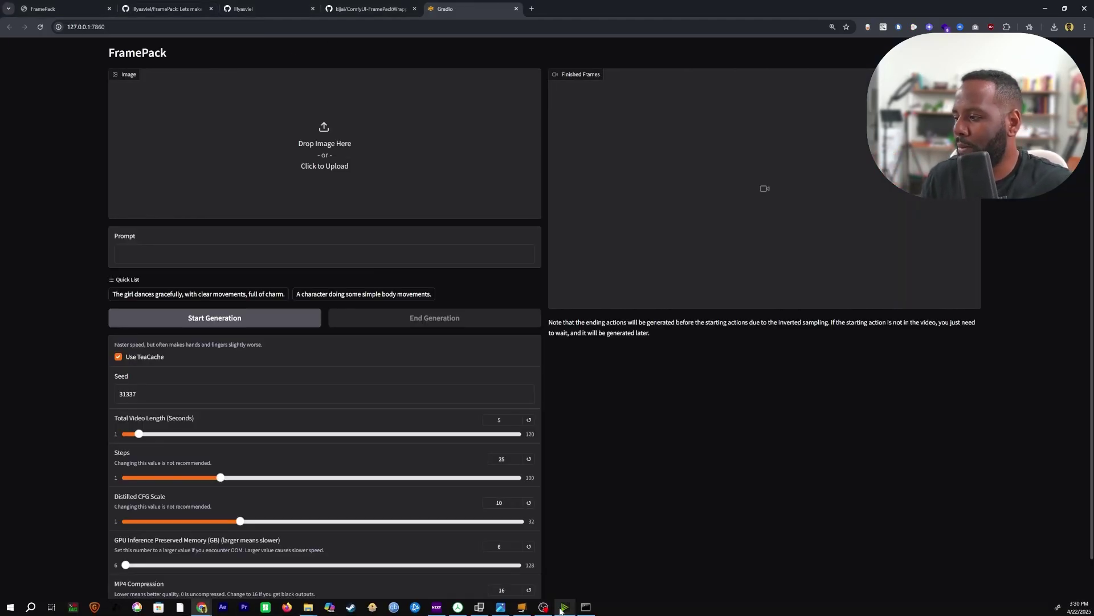
- Check the console's local address and load the perfume-bottle-in-snow photo as the input image
click(565, 608)
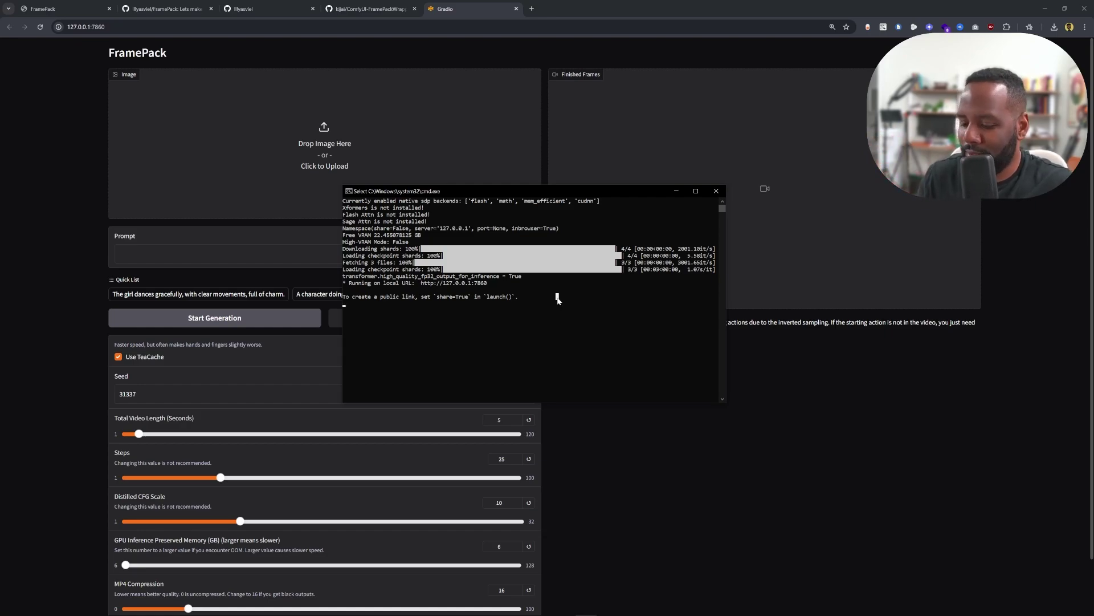
key(Escape)
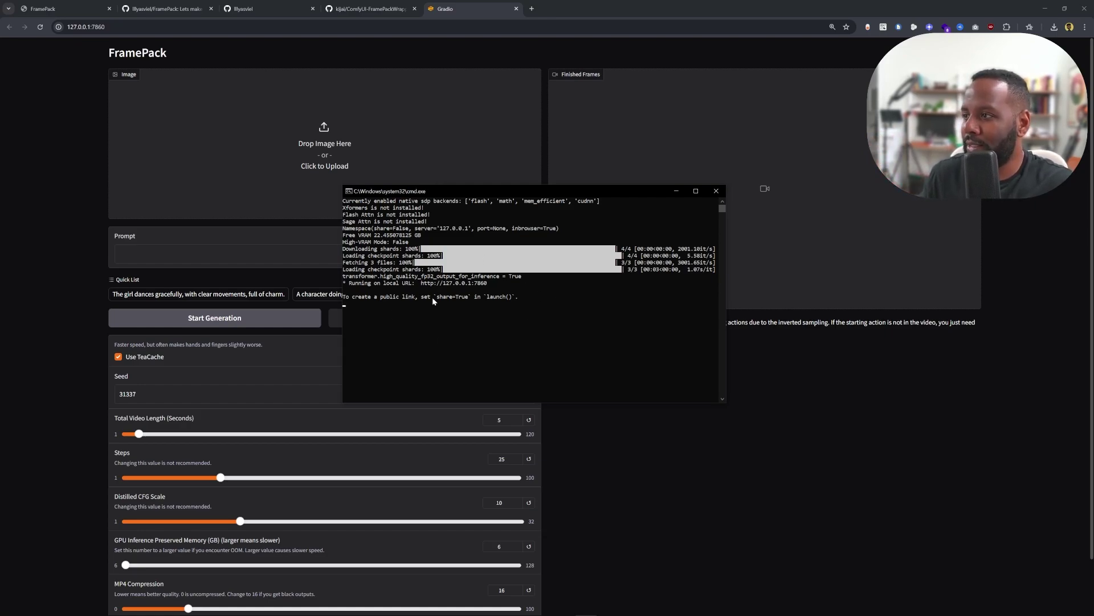
click(523, 312)
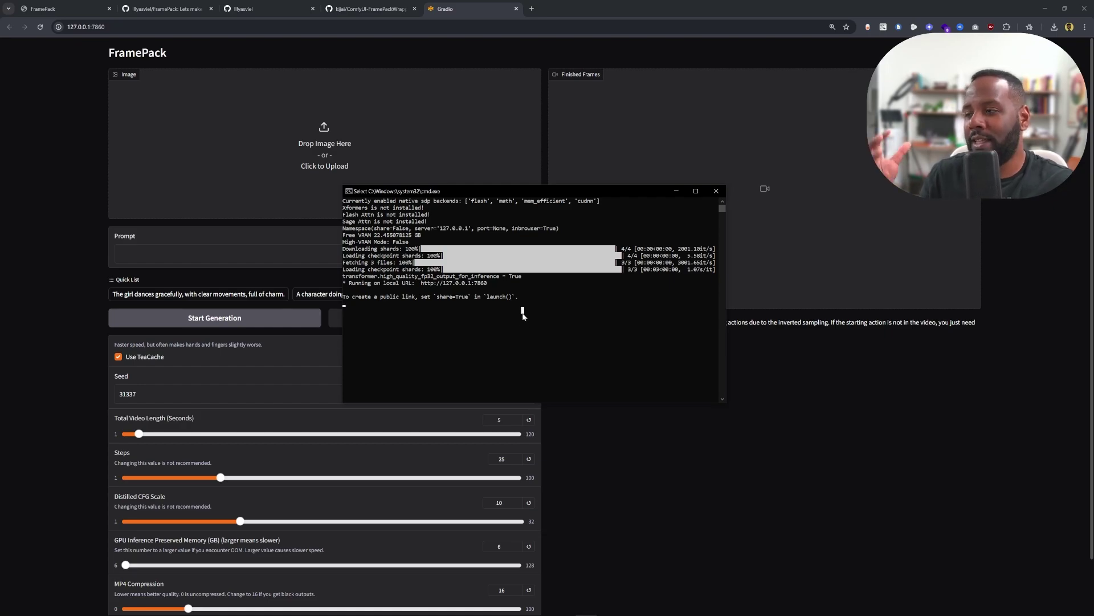
click(677, 191)
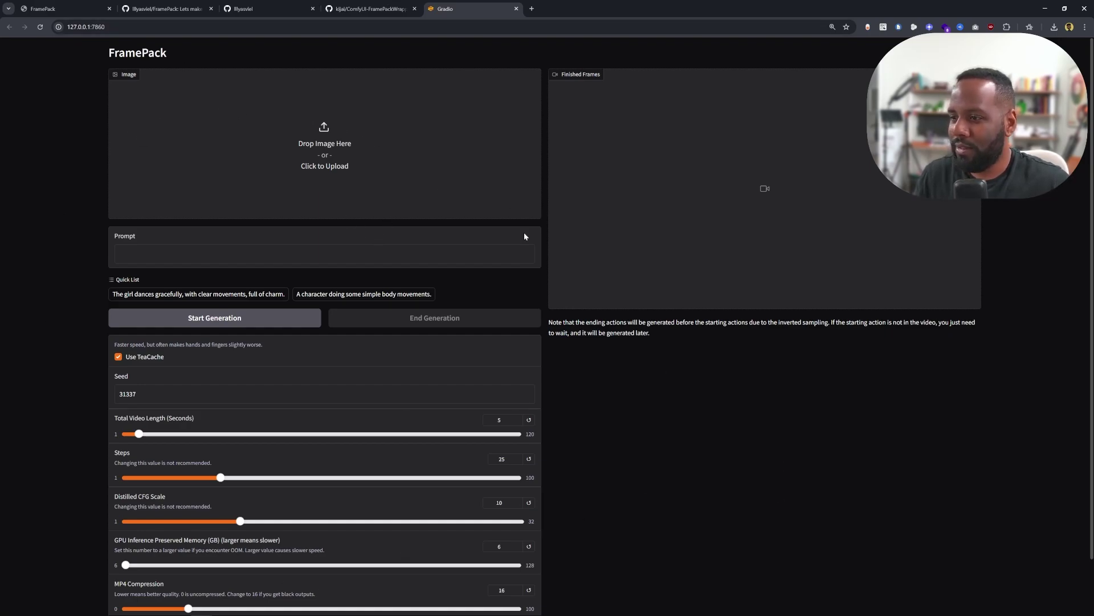
scroll(235, 217, down, 2)
scroll(560, 175, up, 2)
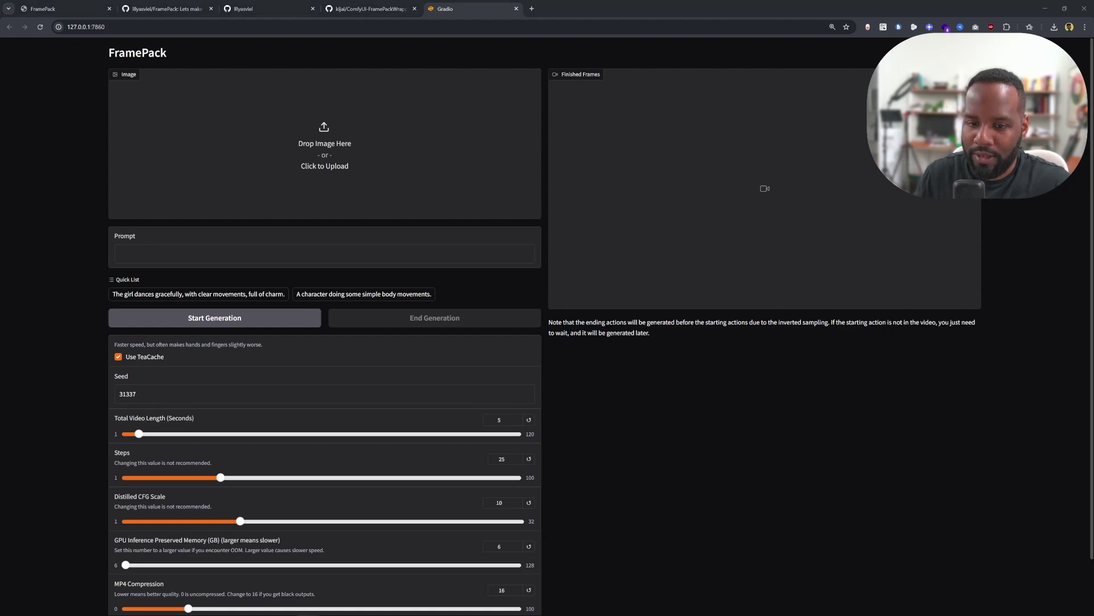
key(Return)
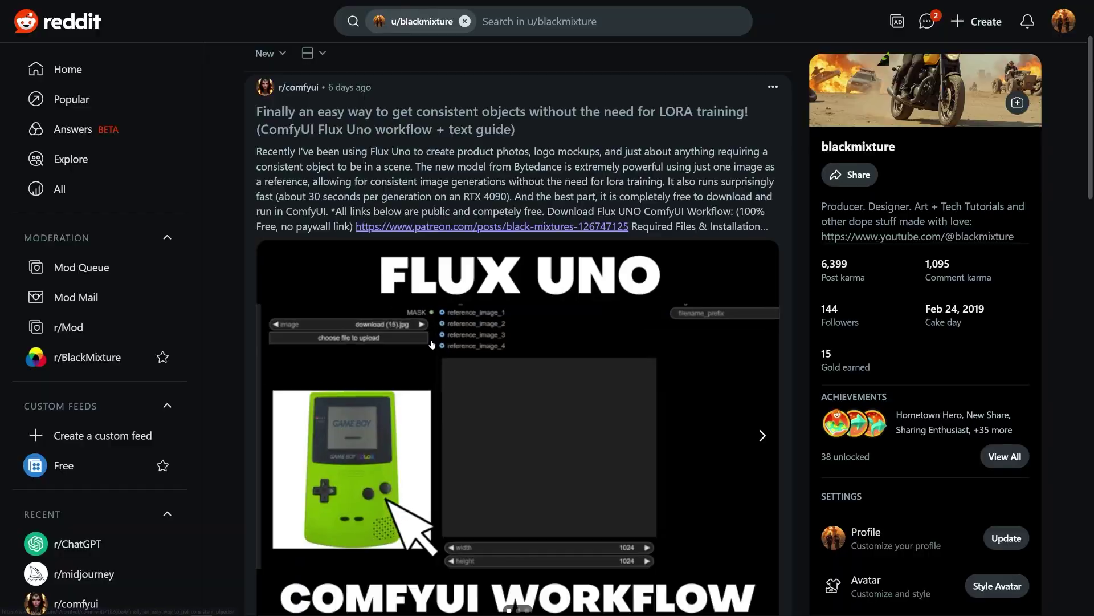
- Browse the Patreon post's Flux UNO example slides through to the product mockups
scroll(786, 370, down, 2)
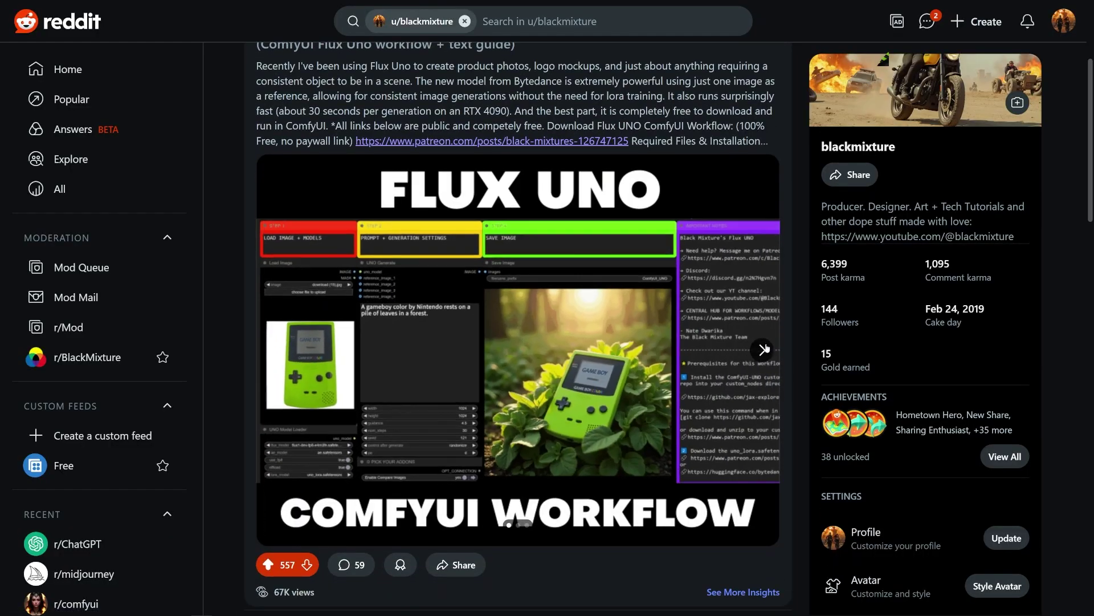
click(762, 349)
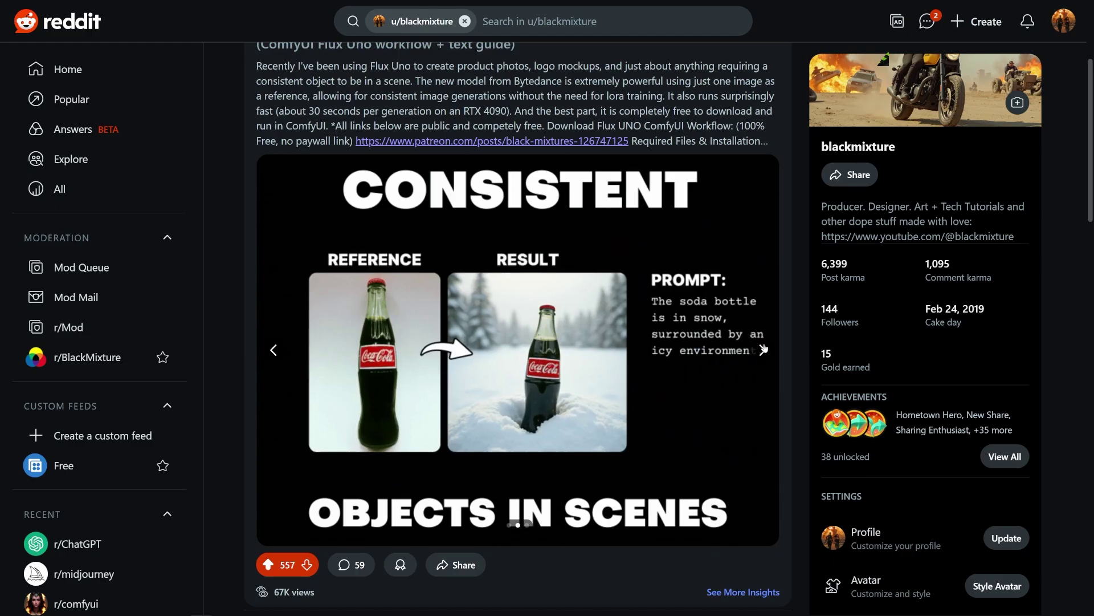
click(764, 349)
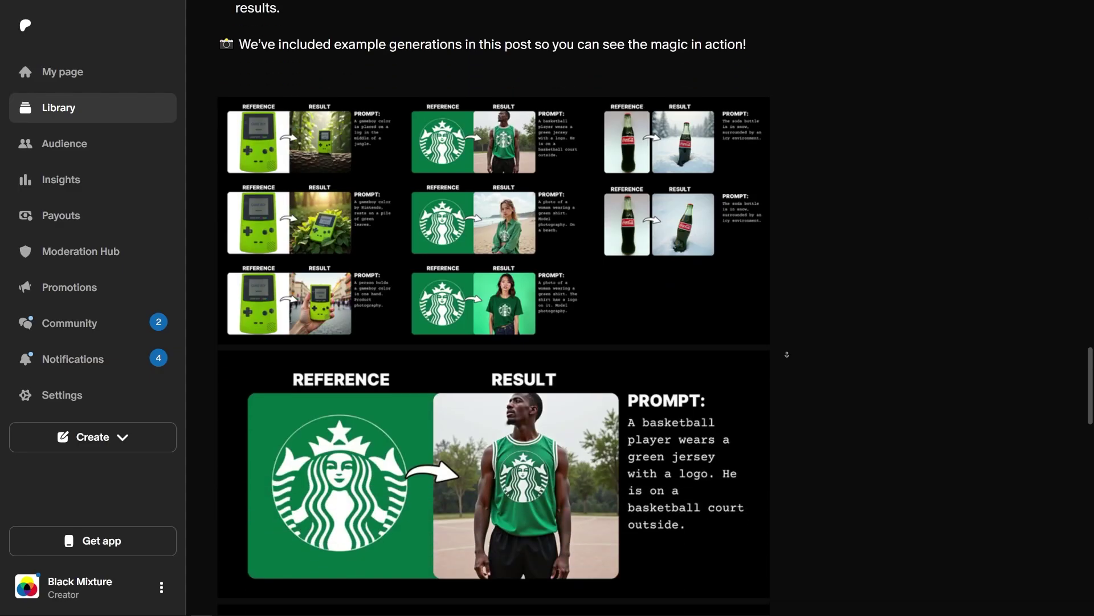
- Read the Flux UNO post down to the UNO node, LoRA, Flux1-dev fp8 and VAE setup
scroll(787, 354, down, 5)
scroll(786, 354, down, 4)
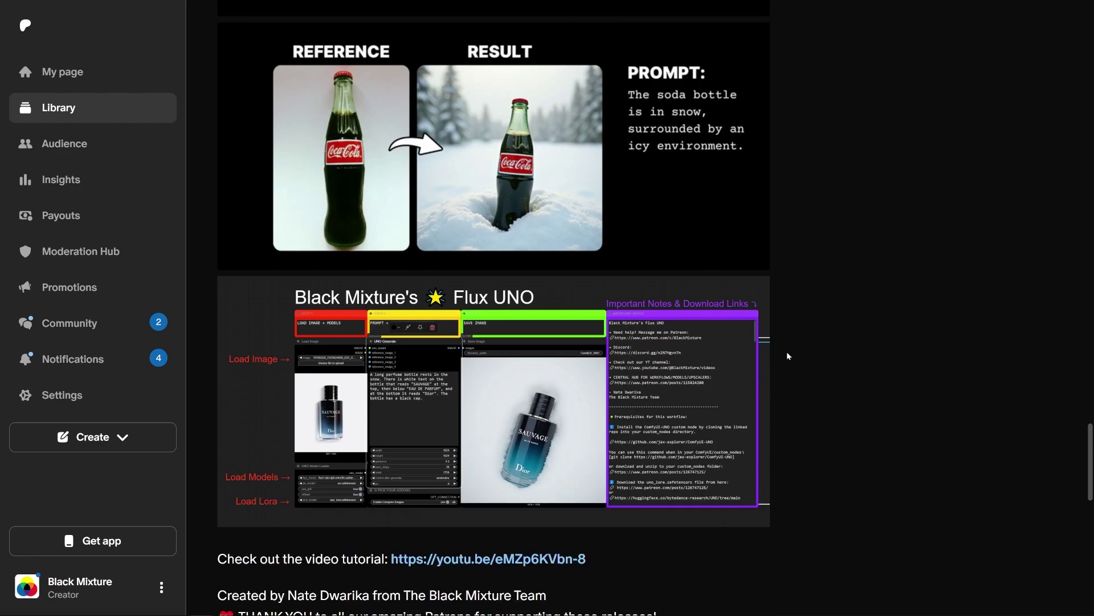
scroll(788, 351, up, 2)
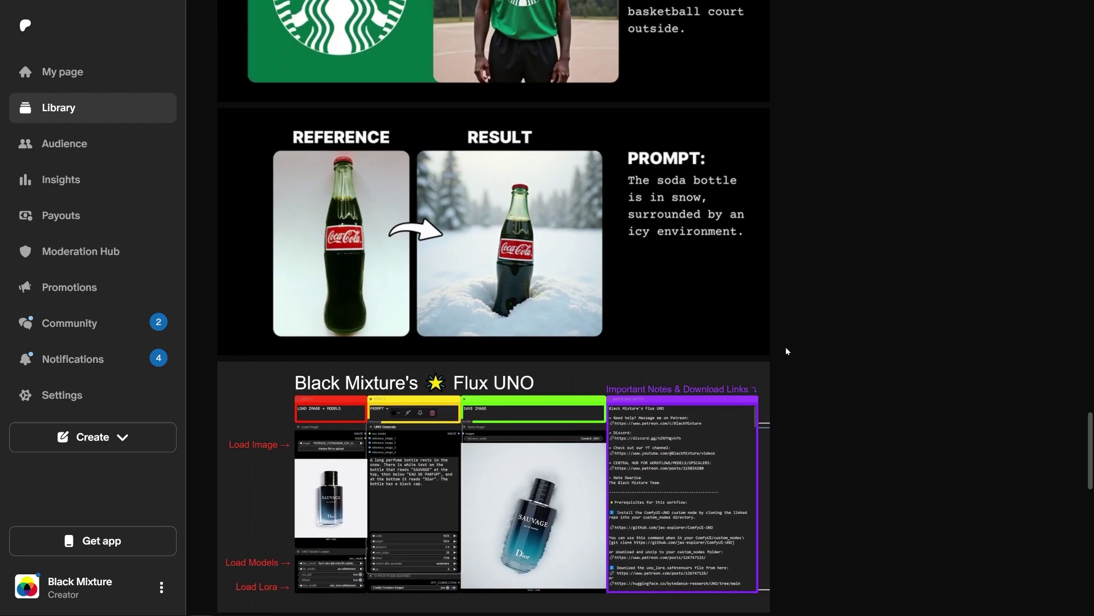
scroll(787, 351, down, 2)
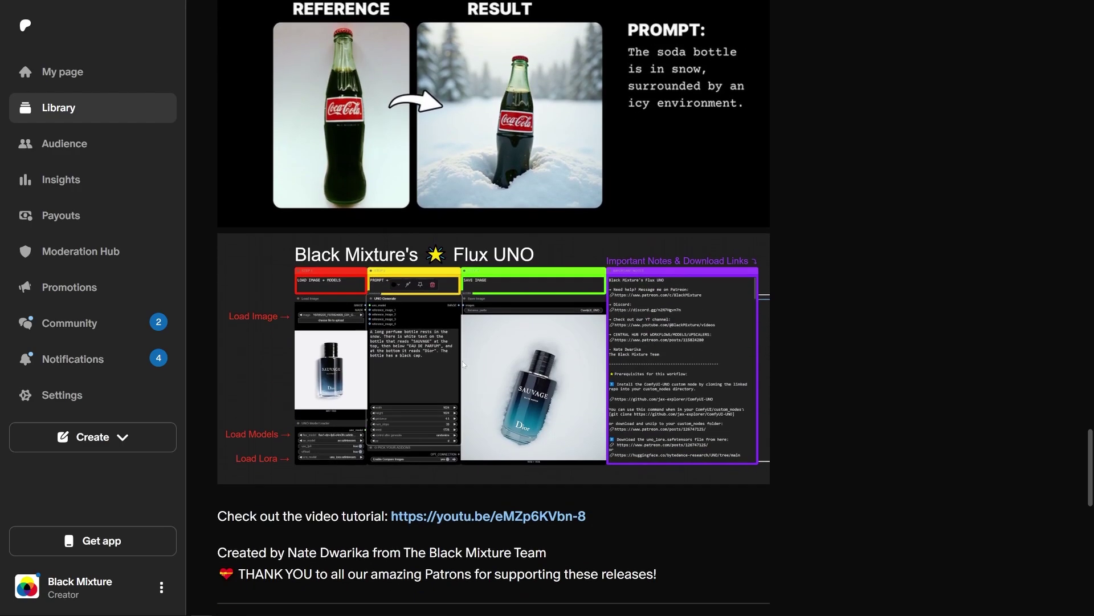
scroll(463, 365, down, 1)
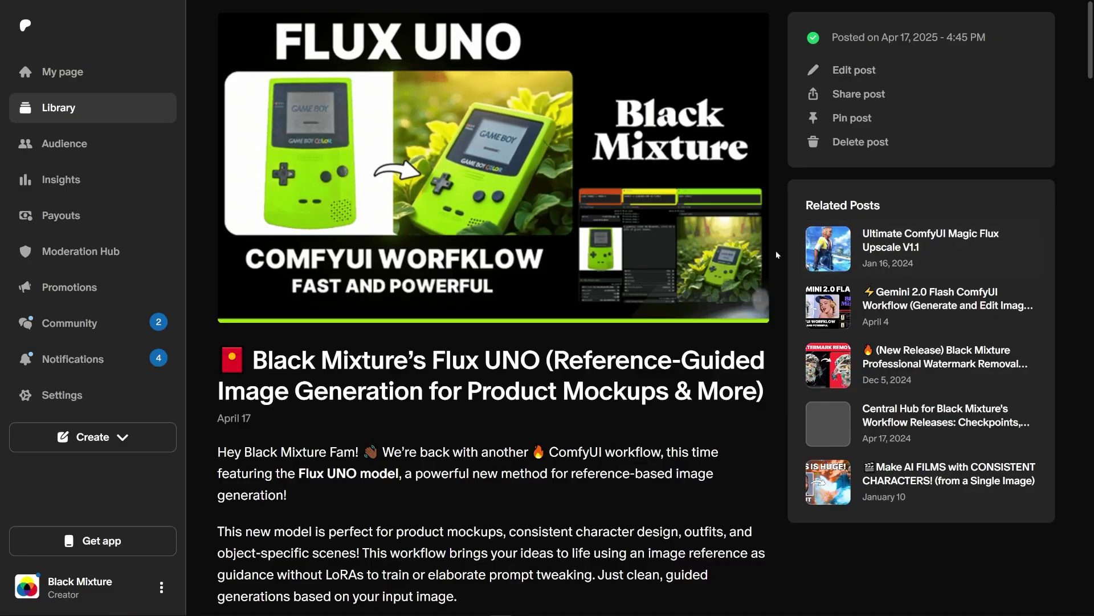
scroll(778, 274, down, 2)
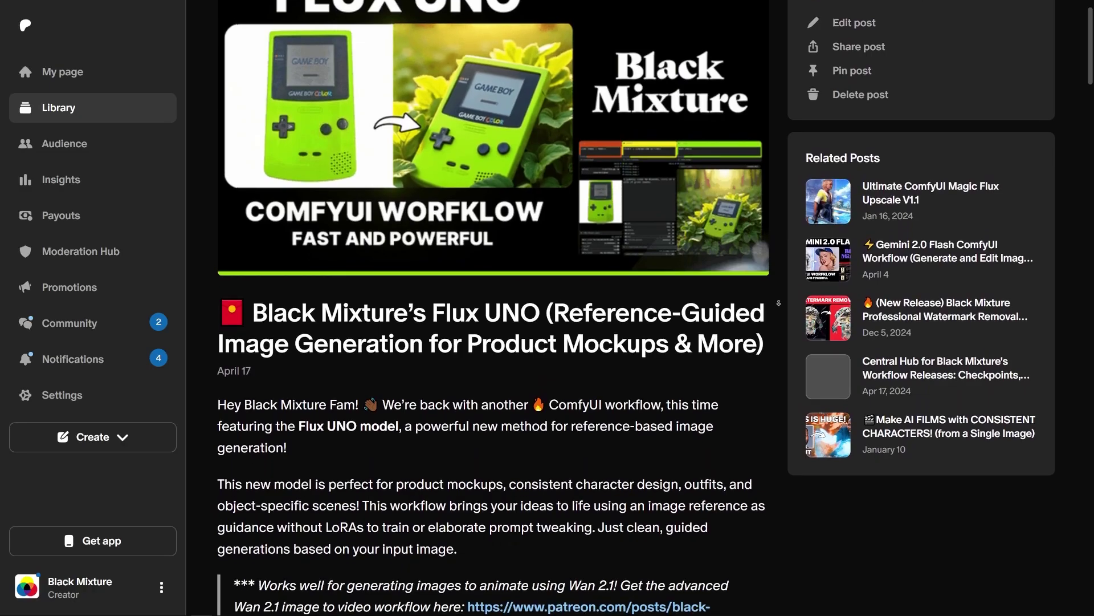
scroll(779, 303, down, 5)
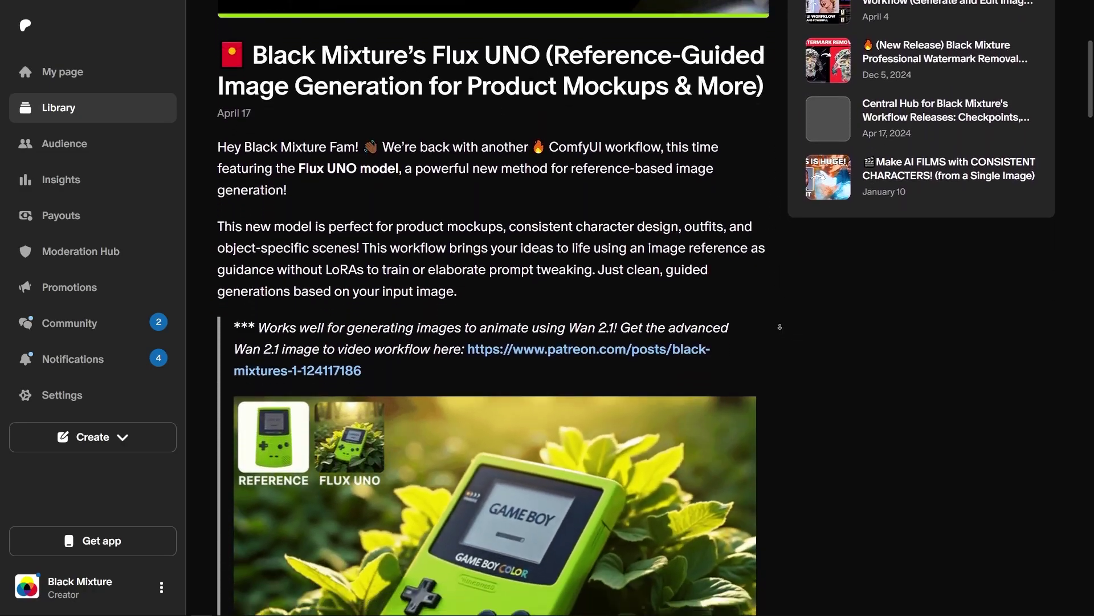
scroll(780, 327, down, 6)
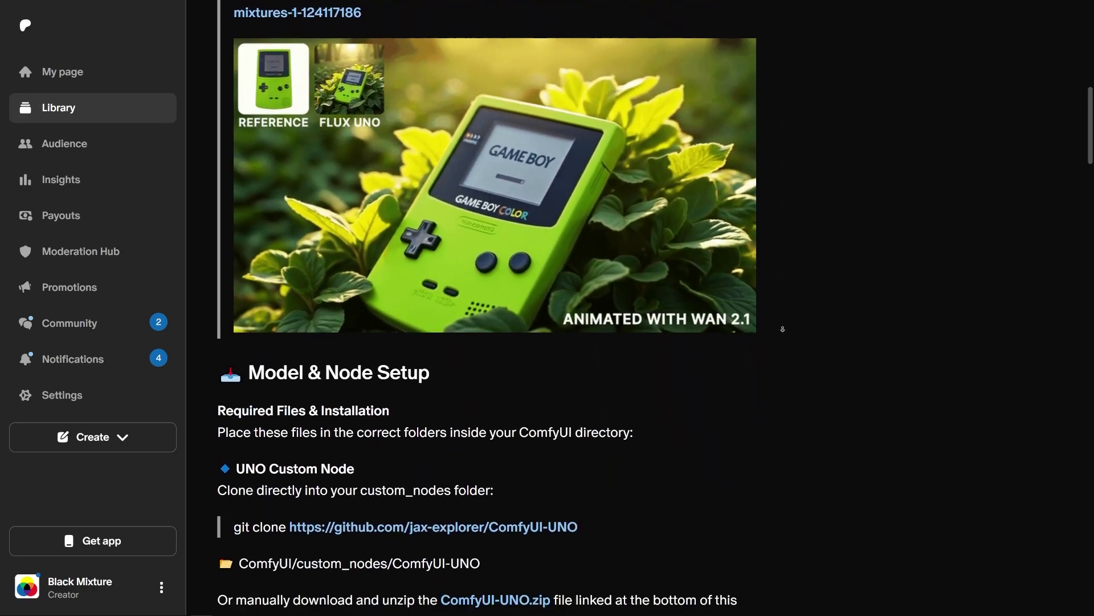
scroll(783, 331, down, 7)
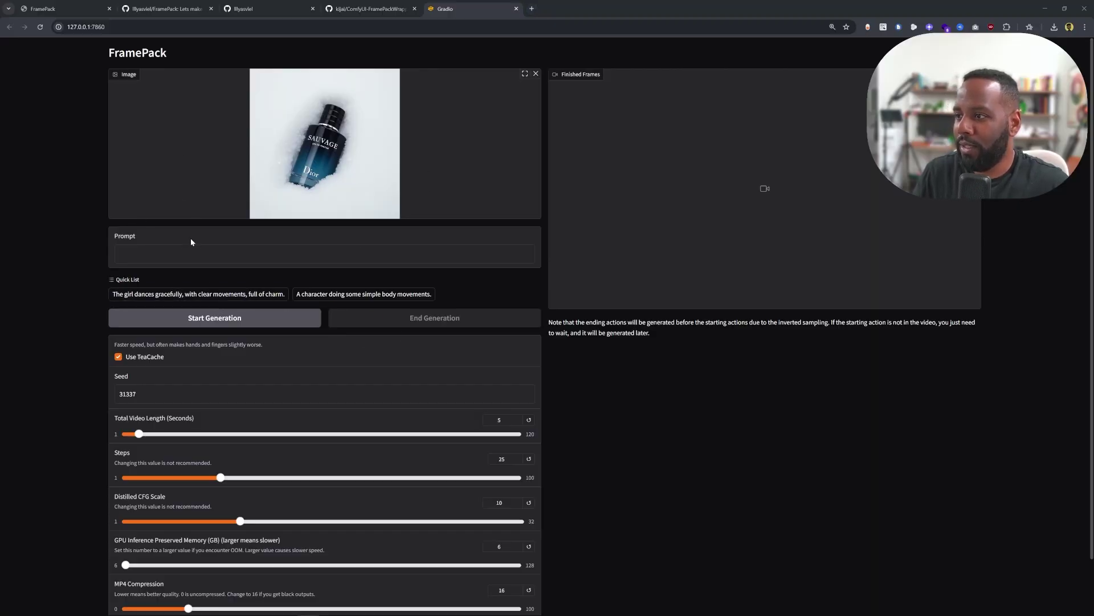
- Enter the prompt 'camera rotates around a perfume bottle in the snow, snow falls'
click(191, 238)
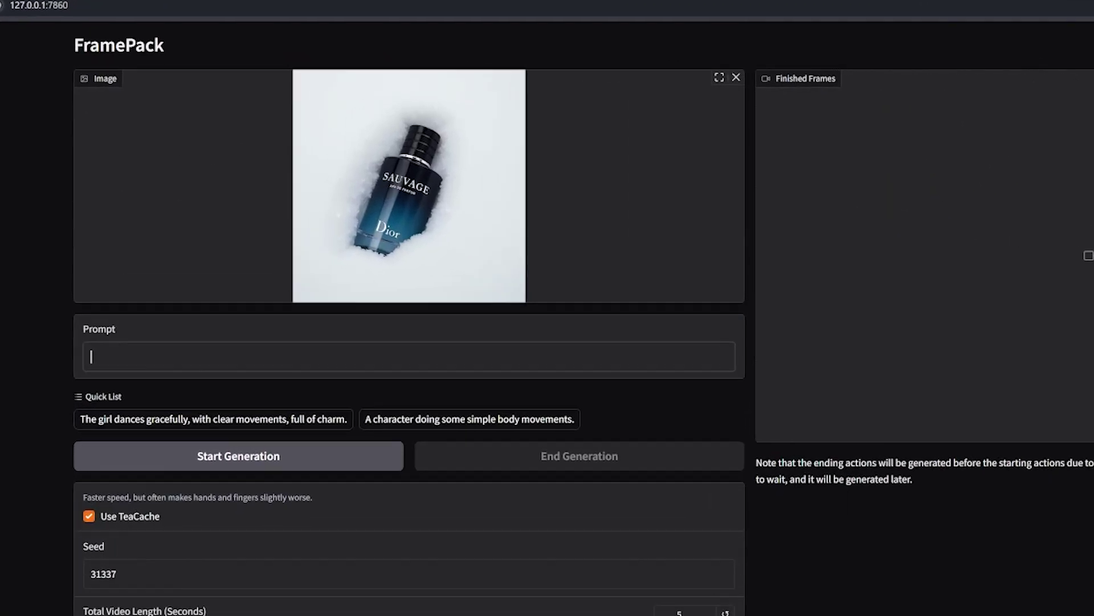
text(camera tr)
key(BackSpace)
key(BackSpace)
key(BackSpace)
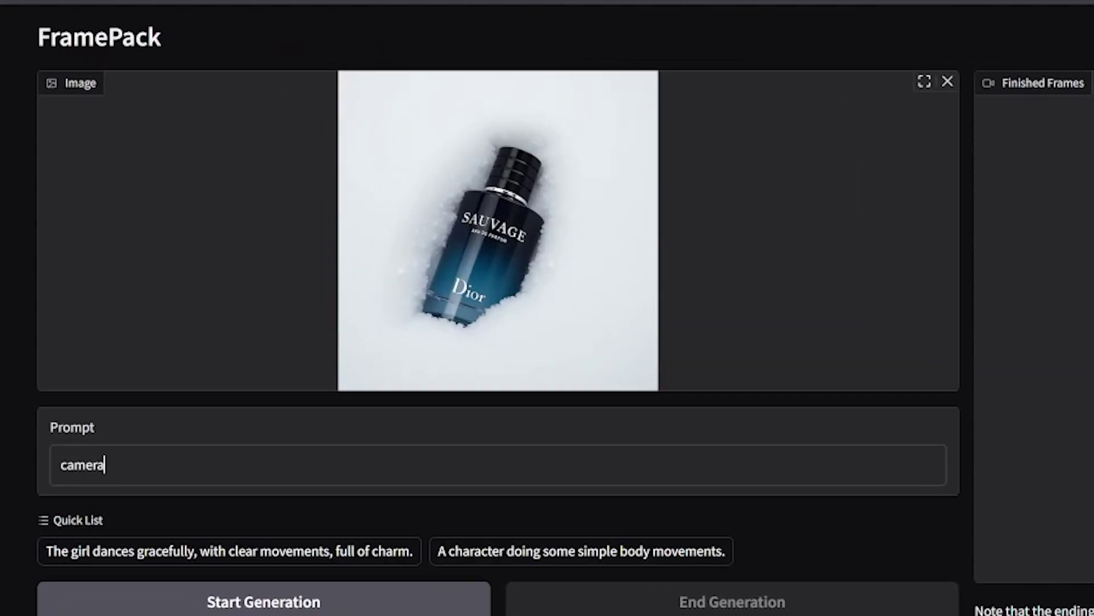
text(rotates around th)
key(BackSpace)
key(BackSpace)
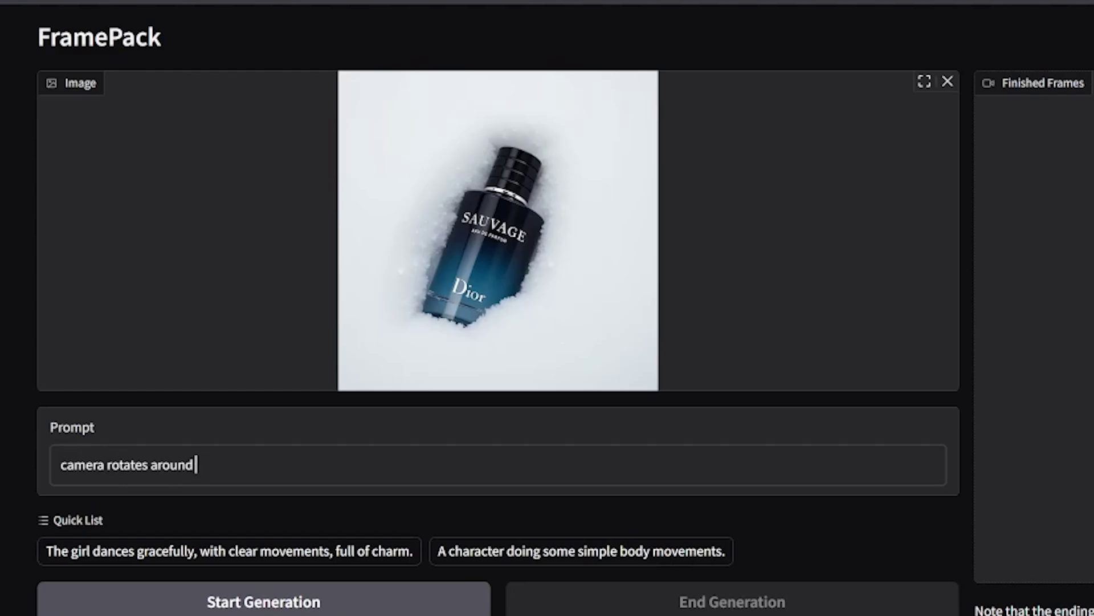
text(a perfume bottle in the snow, snow falls)
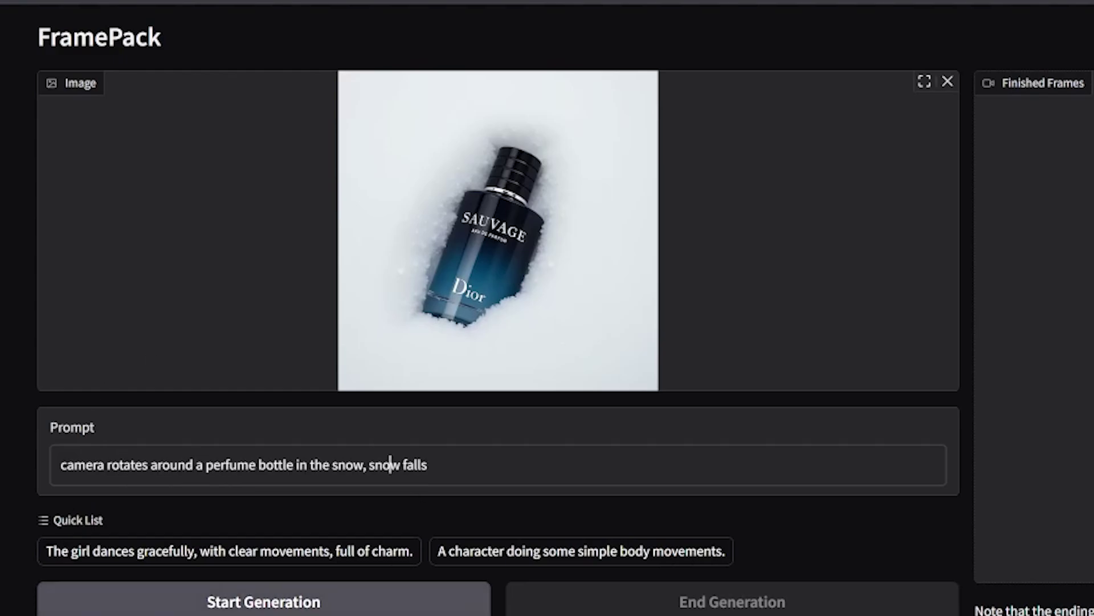
scroll(423, 379, down, 2)
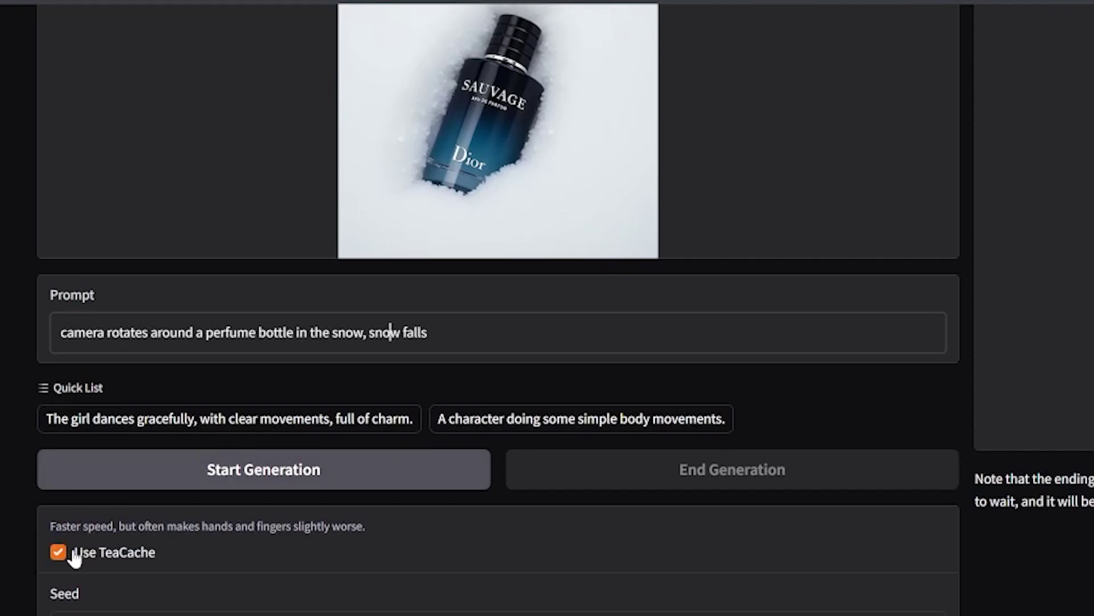
scroll(105, 507, down, 1)
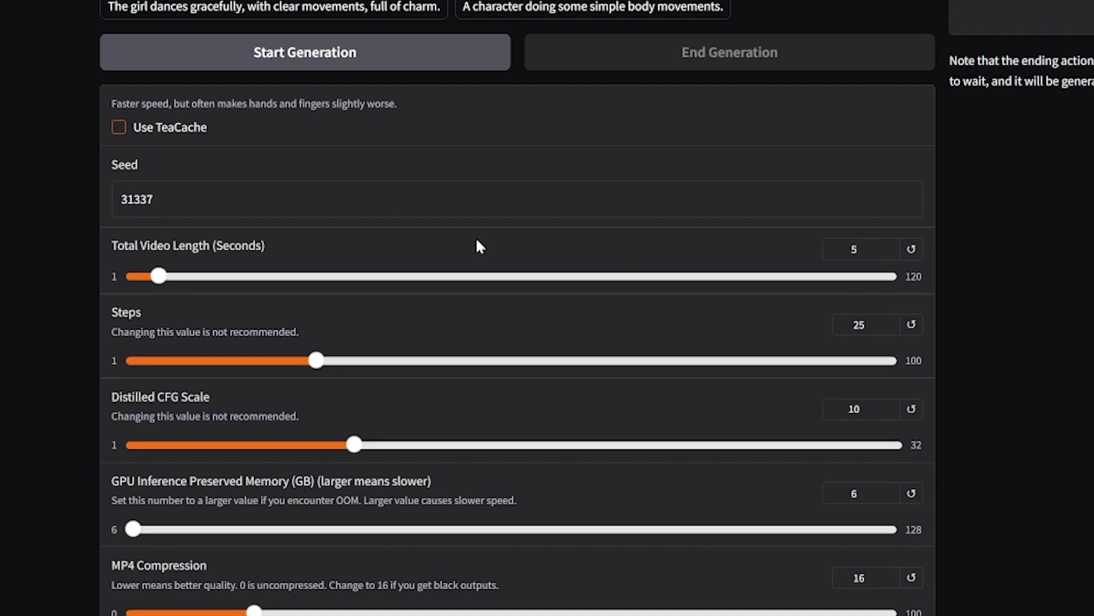
drag(174, 279, 789, 281)
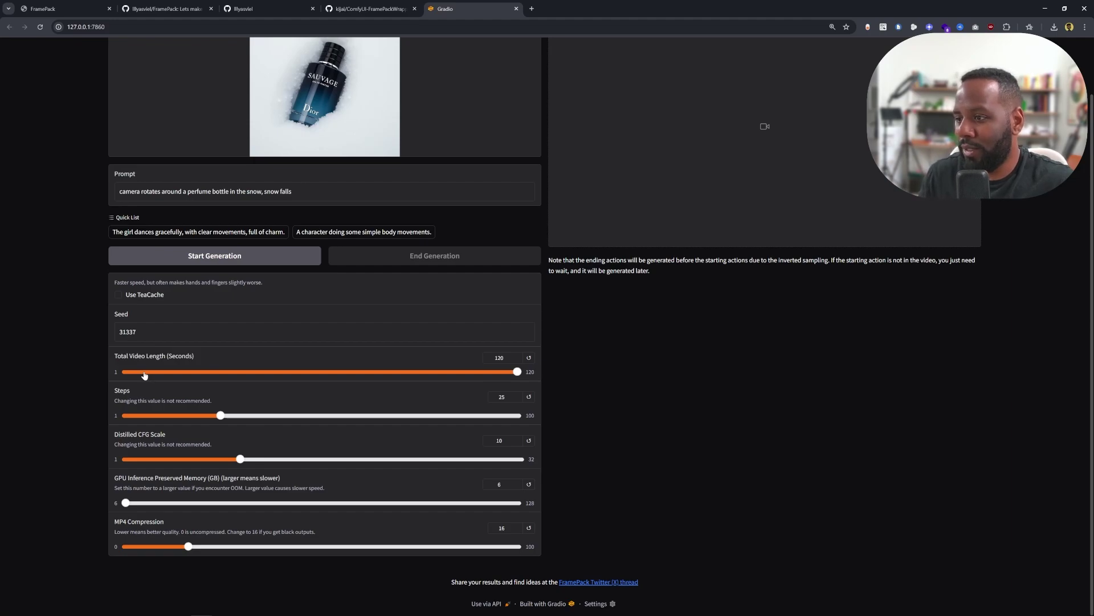
click(143, 373)
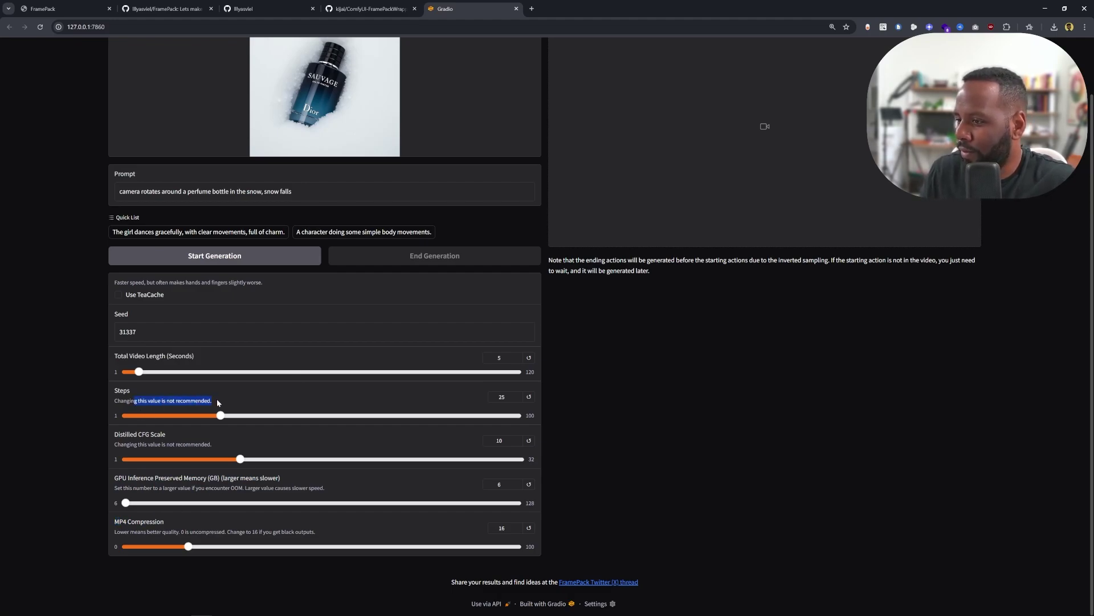
drag(212, 445, 138, 449)
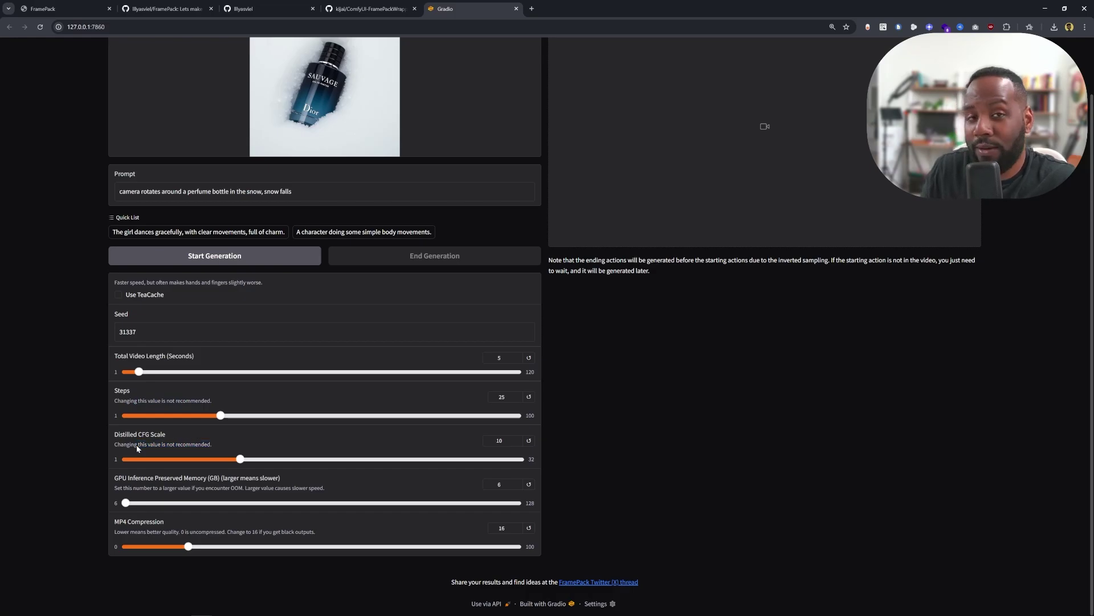
click(135, 444)
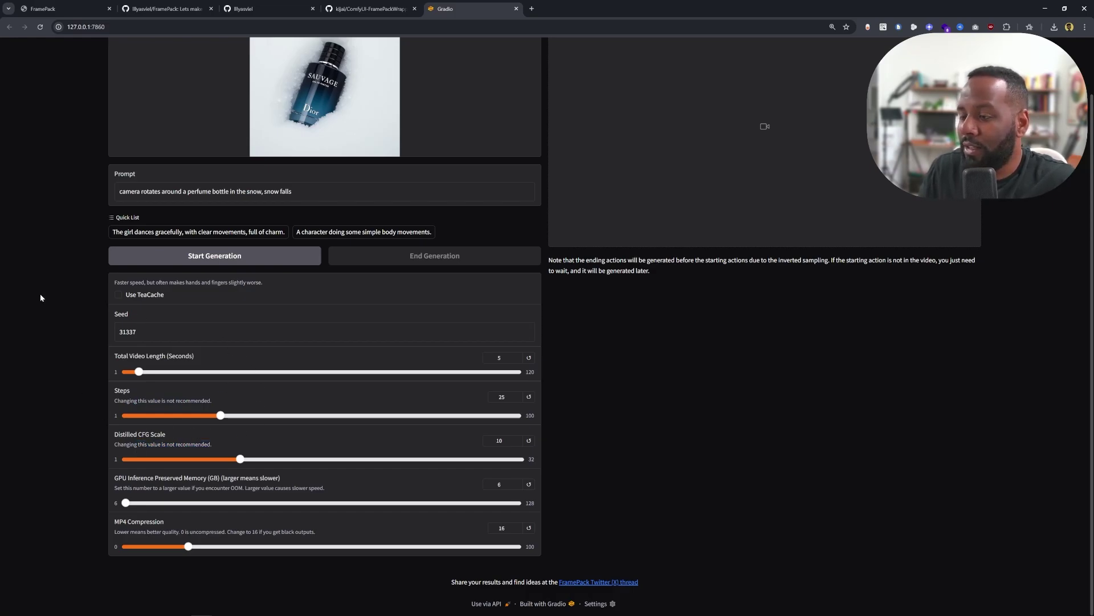
scroll(104, 402, up, 1)
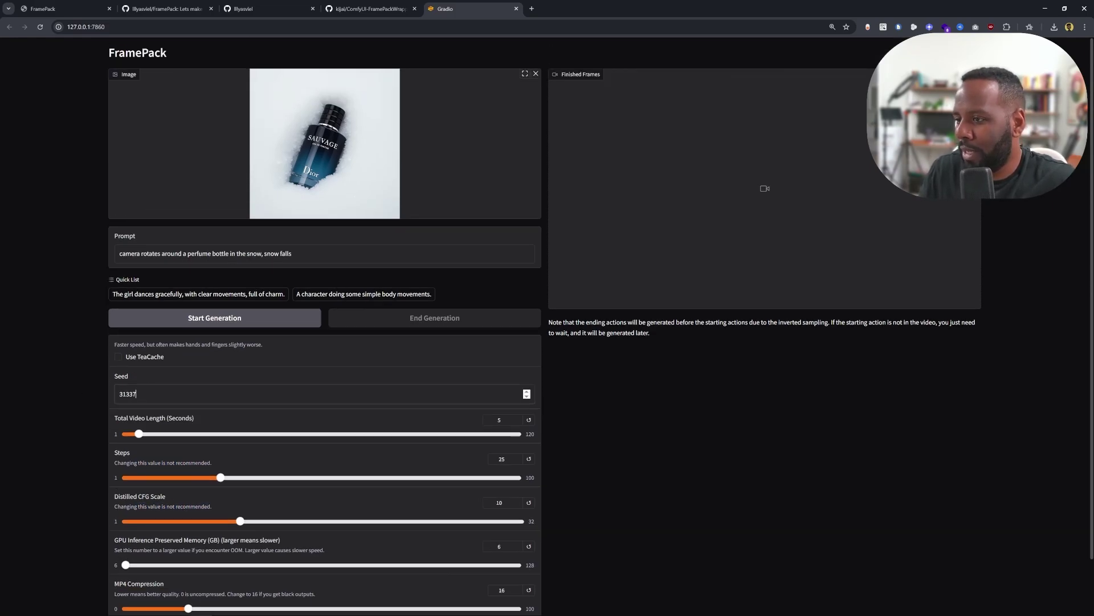
- Generate the perfume bottle clip and save the output video as an MP4
click(214, 318)
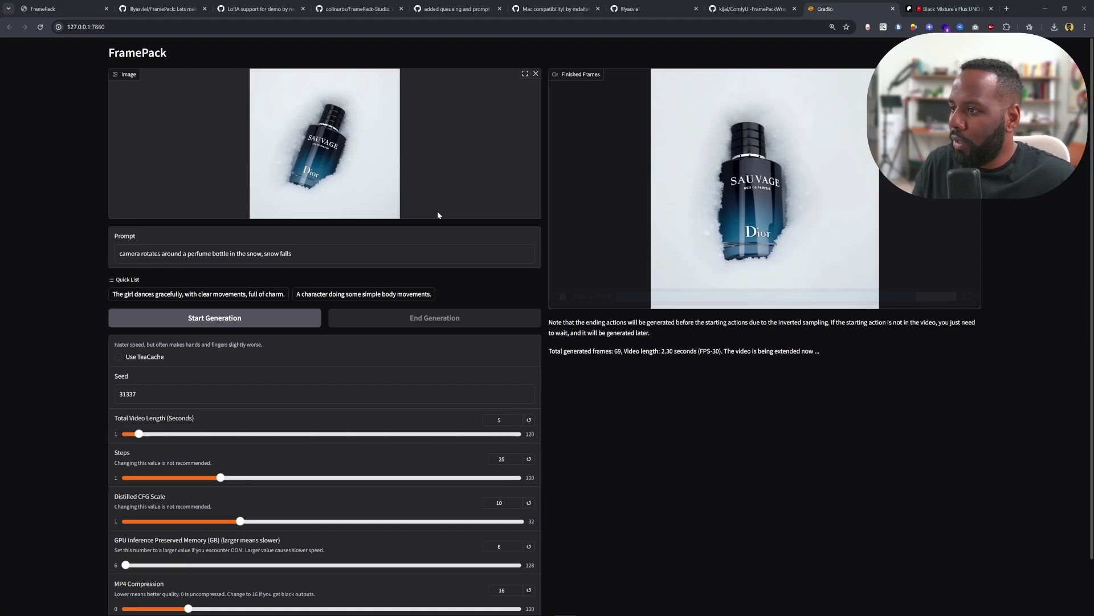
right_click(707, 188)
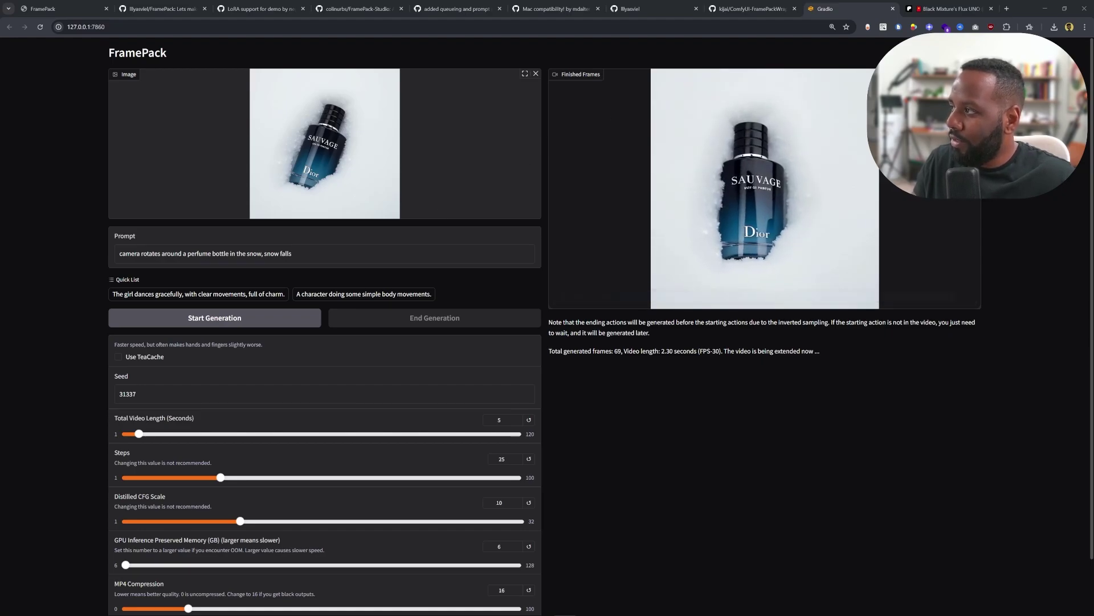
click(715, 238)
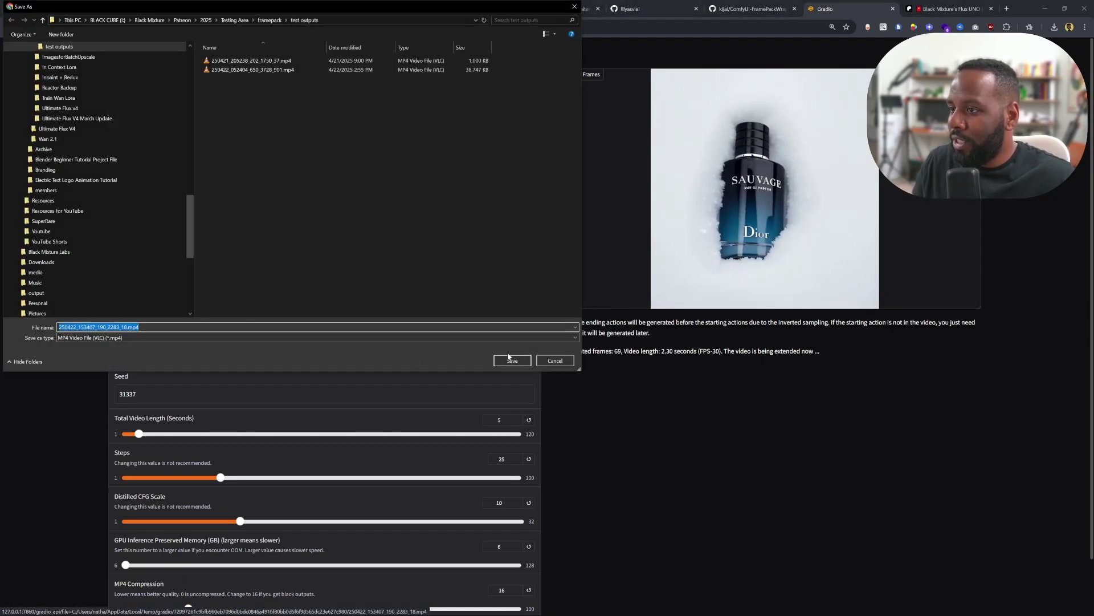
click(510, 362)
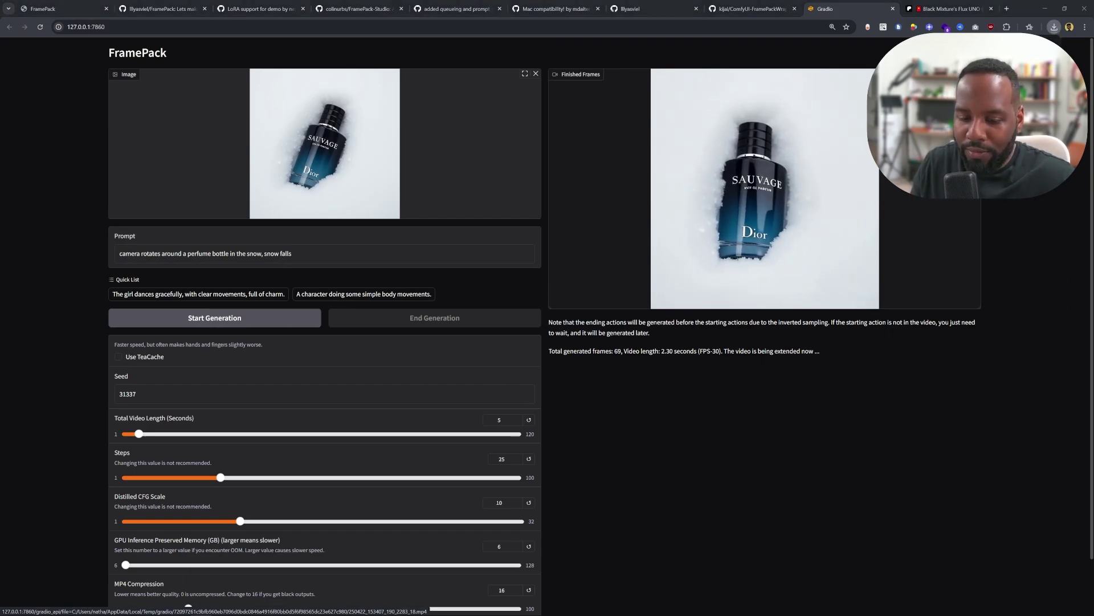
- Open the webui outputs folder and play the newly generated perfume video
key(alt+Tab)
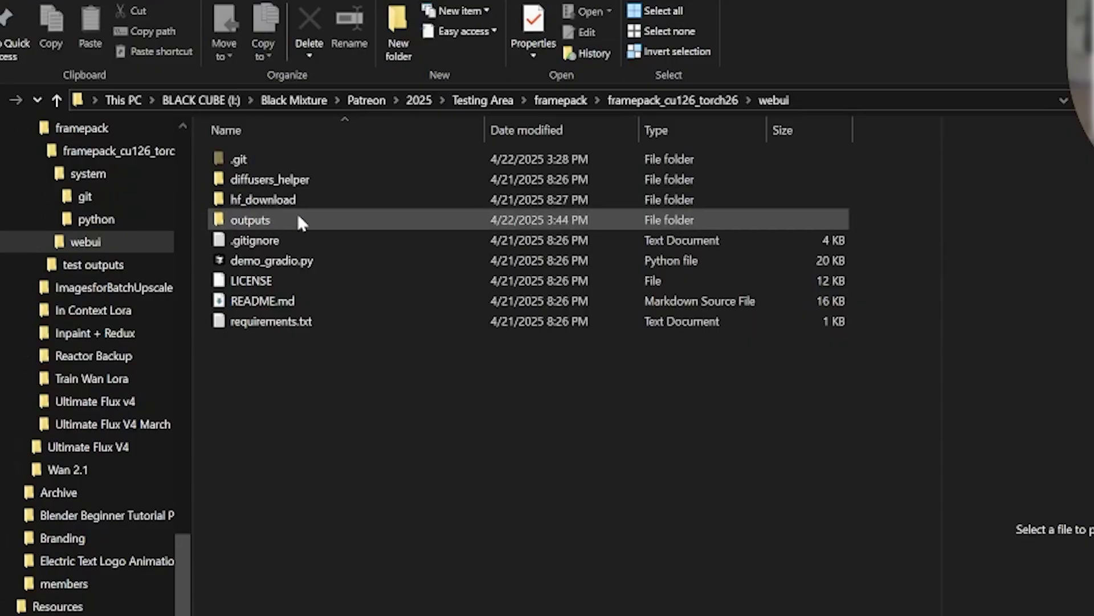
double_click(522, 202)
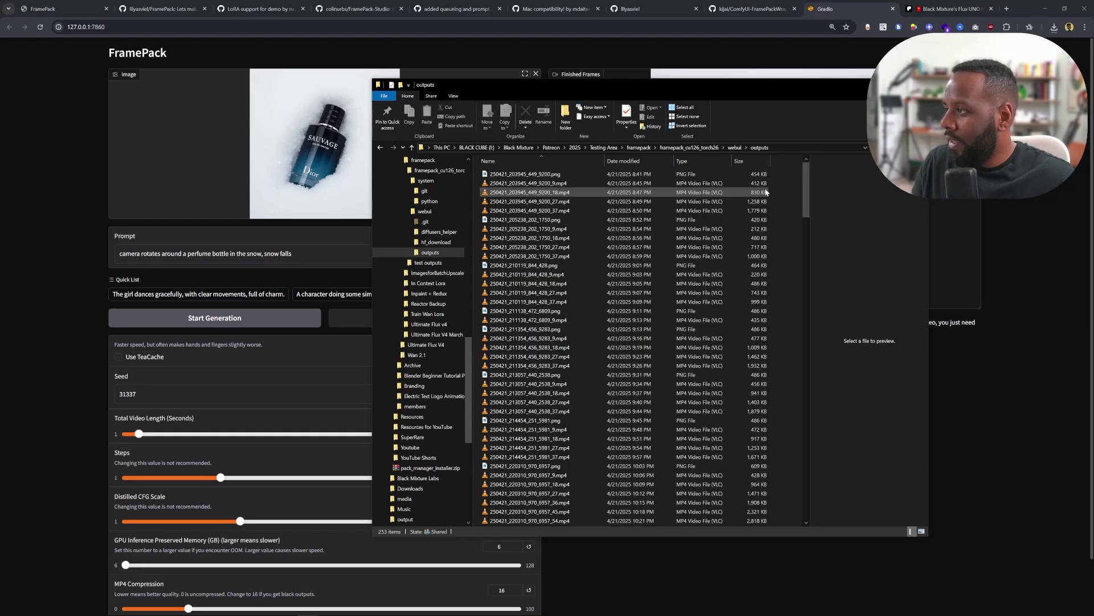
drag(808, 174, 785, 513)
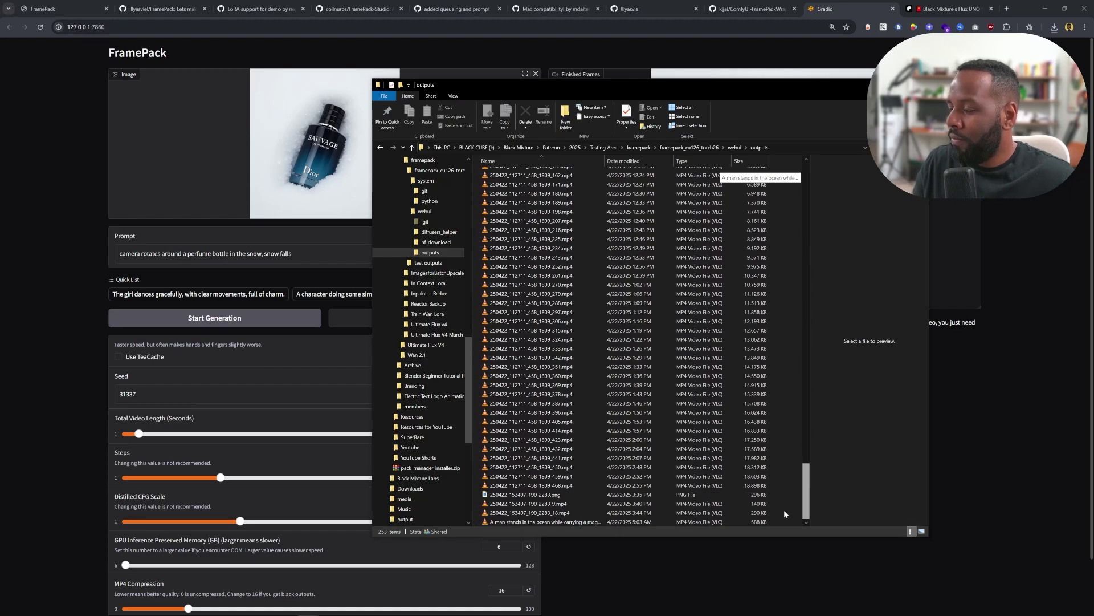
drag(792, 468, 828, 187)
click(598, 177)
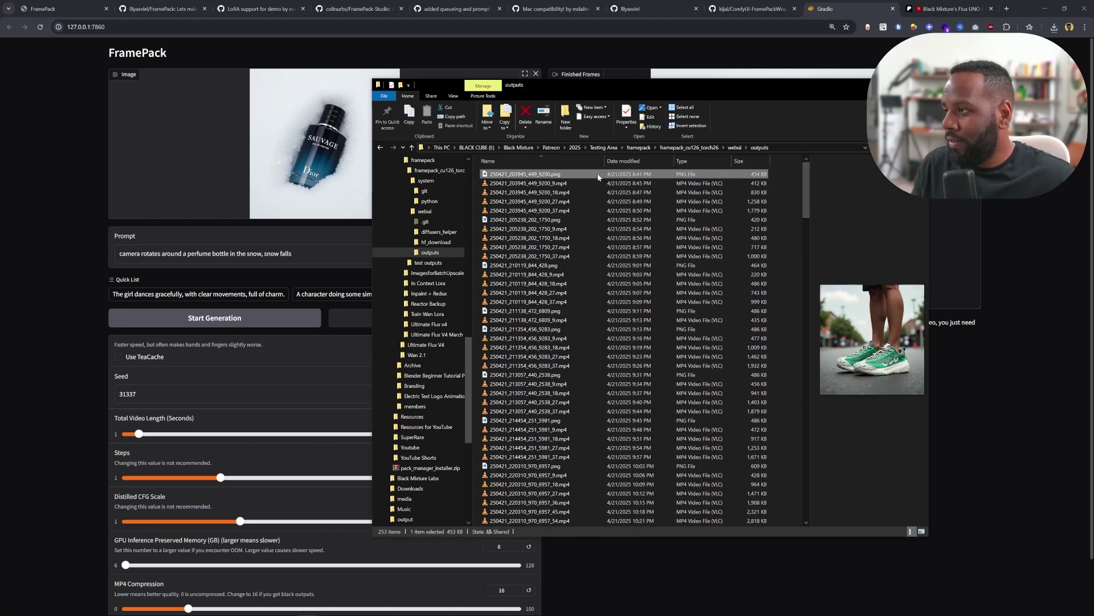
scroll(662, 321, down, 20)
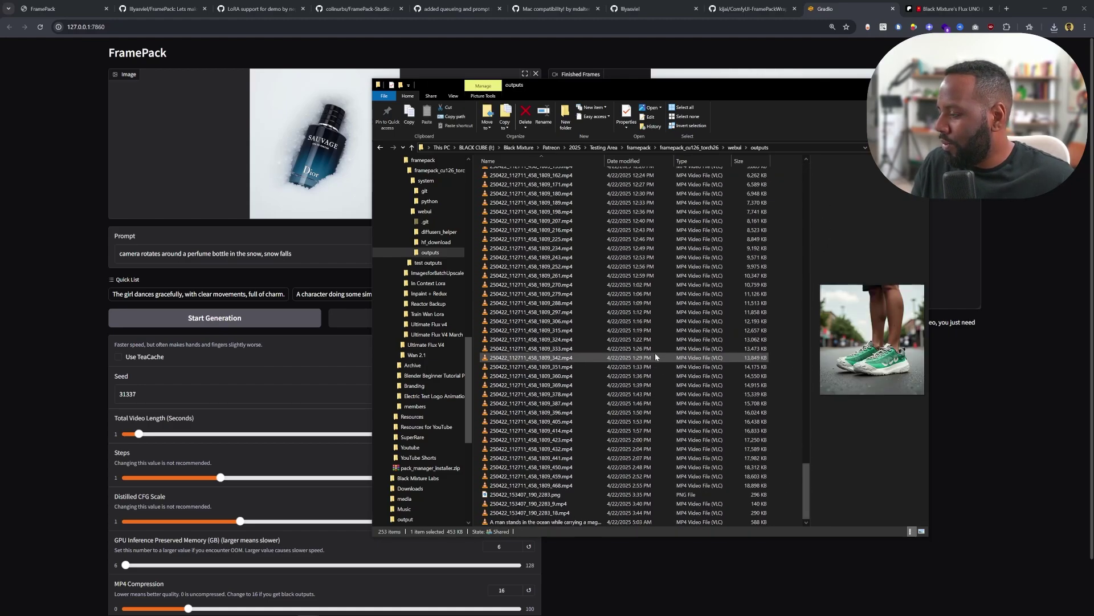
click(542, 513)
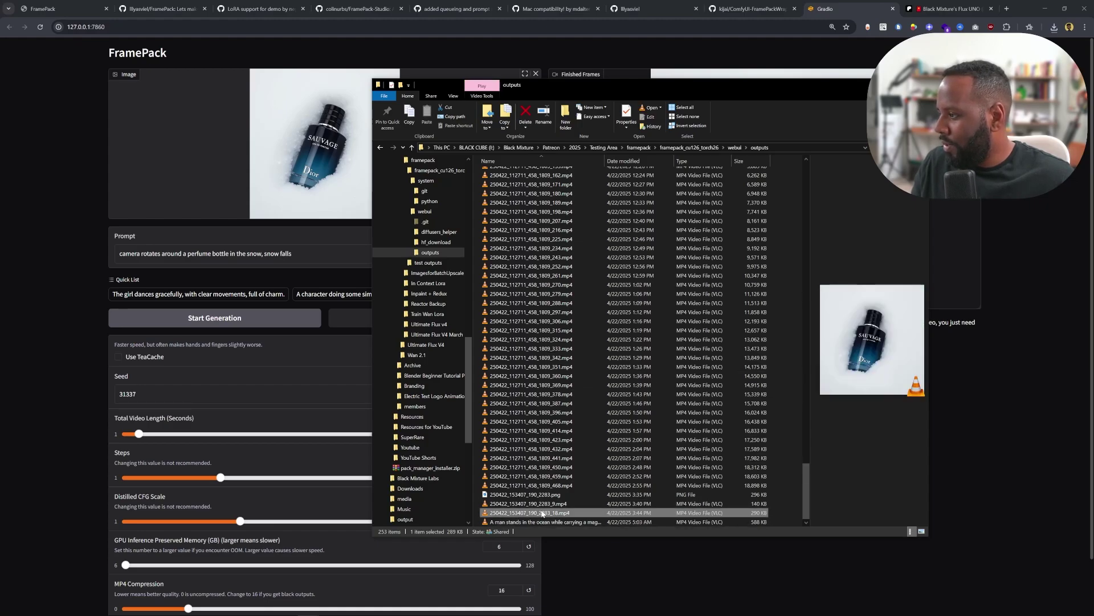
double_click(541, 513)
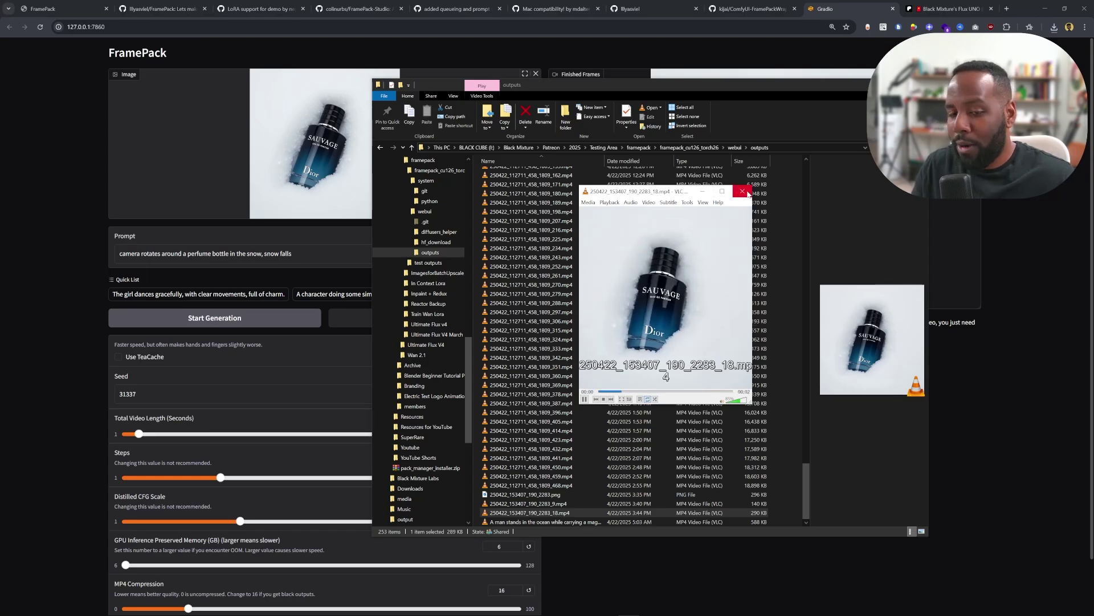
- Open the 250422_112711_458_1809_468.mp4 clip in VLC
click(742, 192)
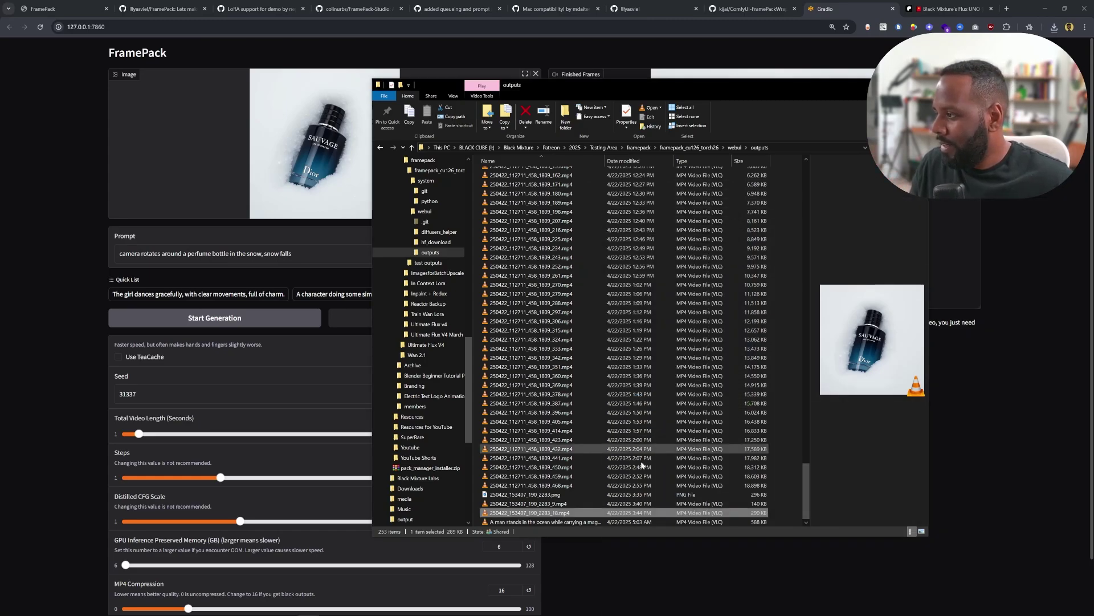
click(599, 482)
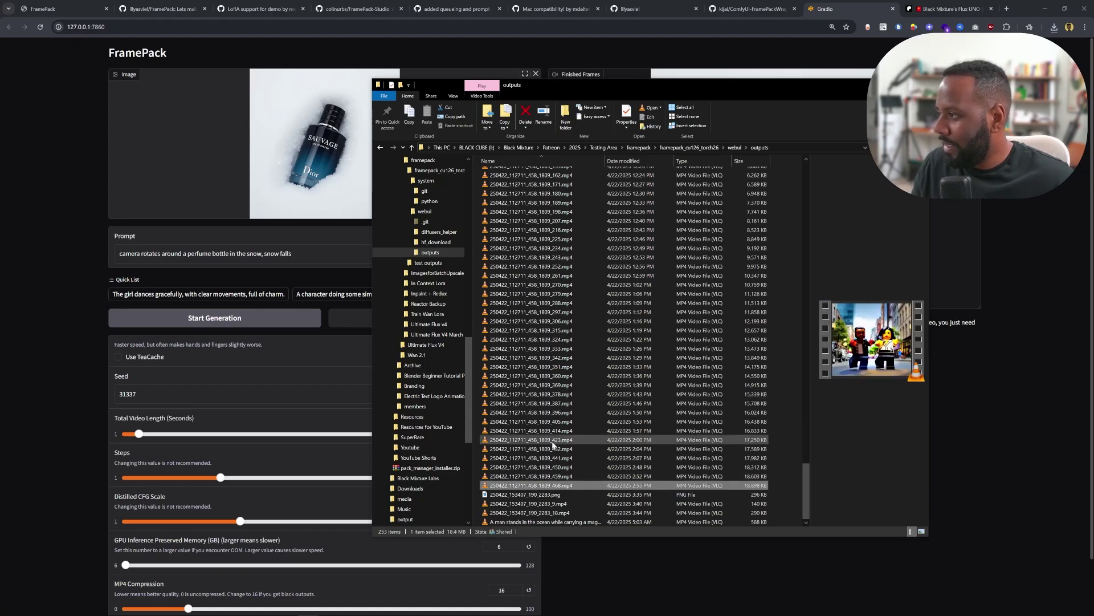
double_click(547, 485)
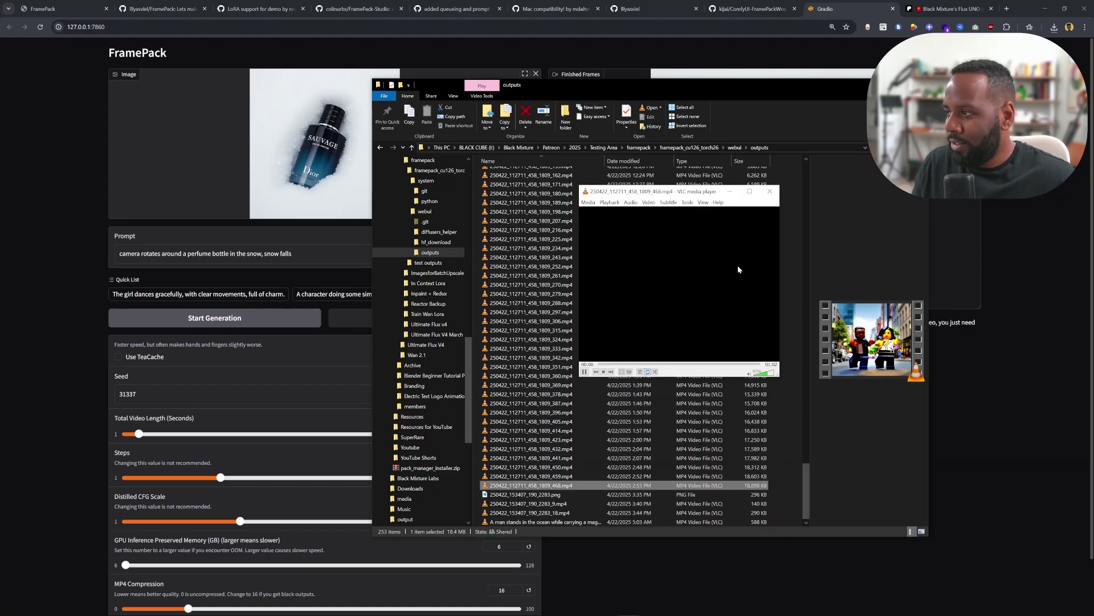
- Move VLC aside, play 250422_050026_788_9161_63.mp4 from Explorer, and enlarge the player window
drag(661, 197, 444, 99)
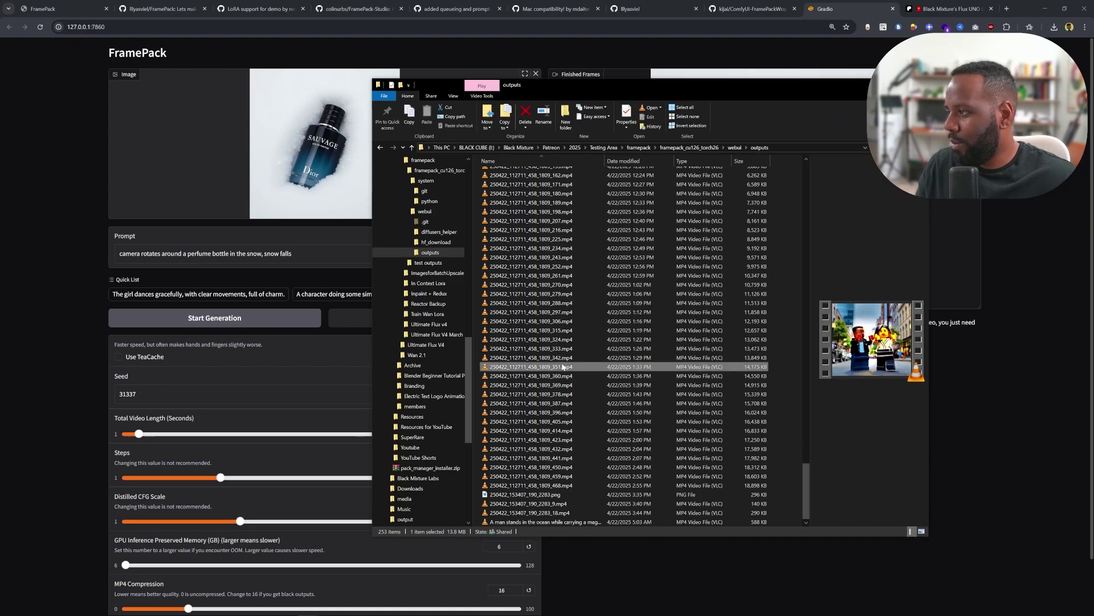
click(558, 431)
click(562, 413)
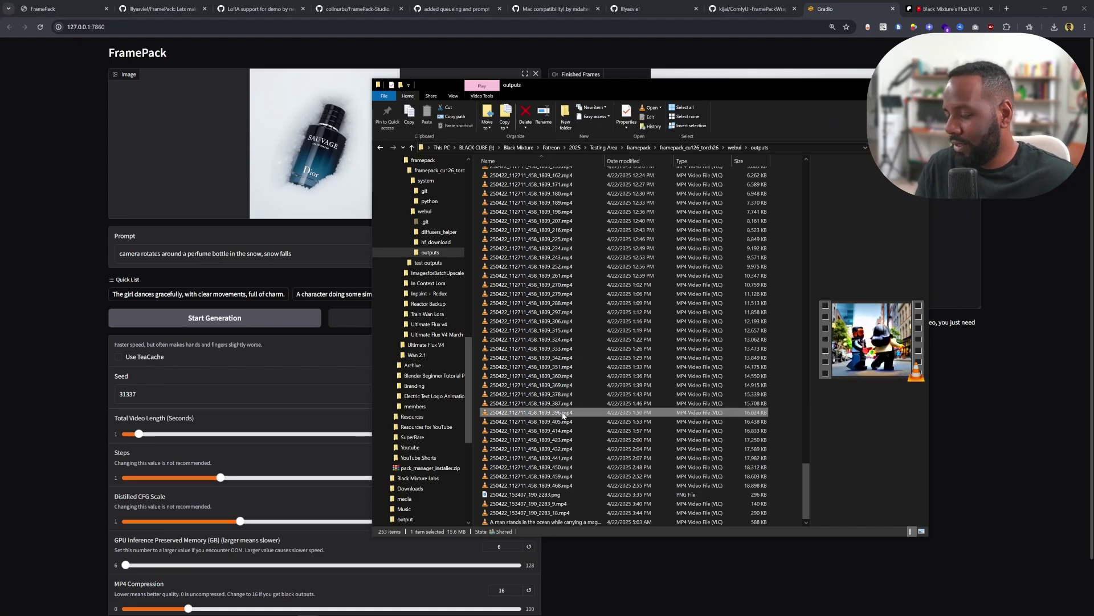
scroll(597, 375, up, 6)
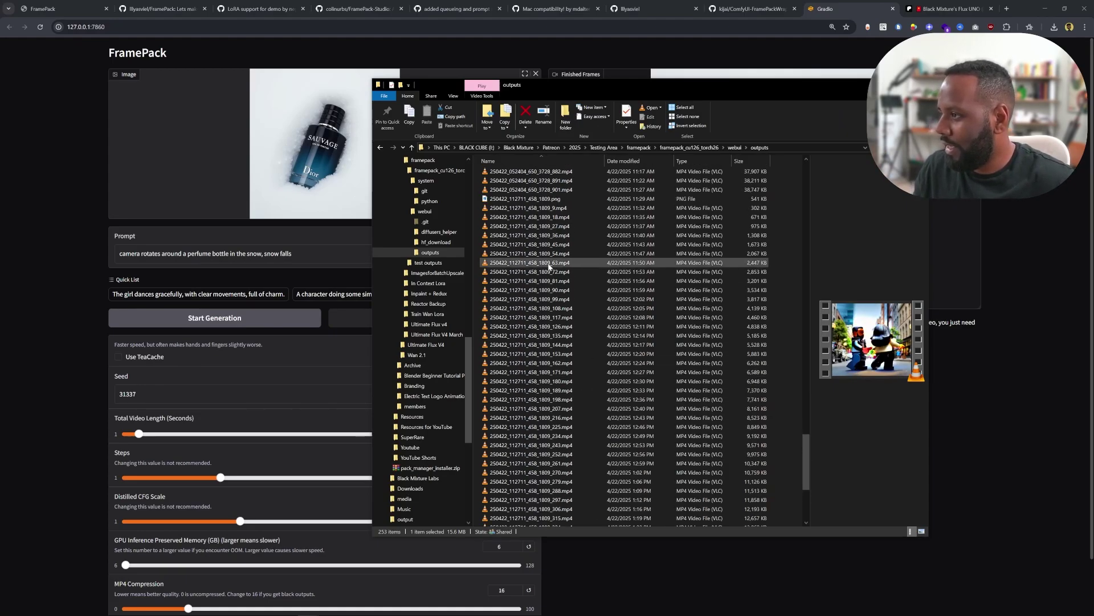
scroll(545, 285, up, 20)
click(536, 335)
double_click(536, 336)
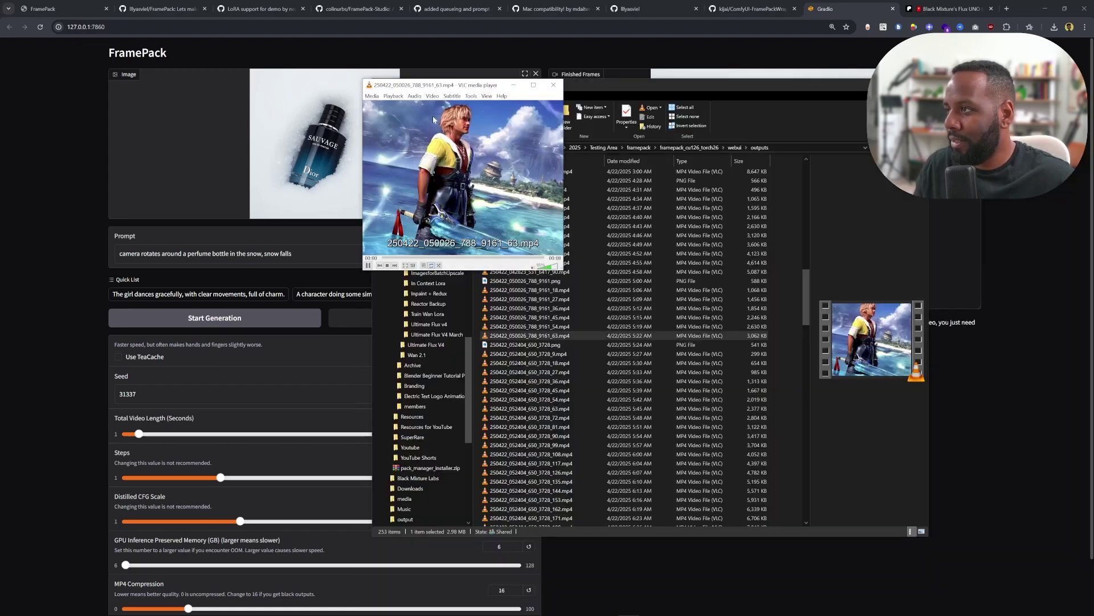
drag(562, 274, 955, 599)
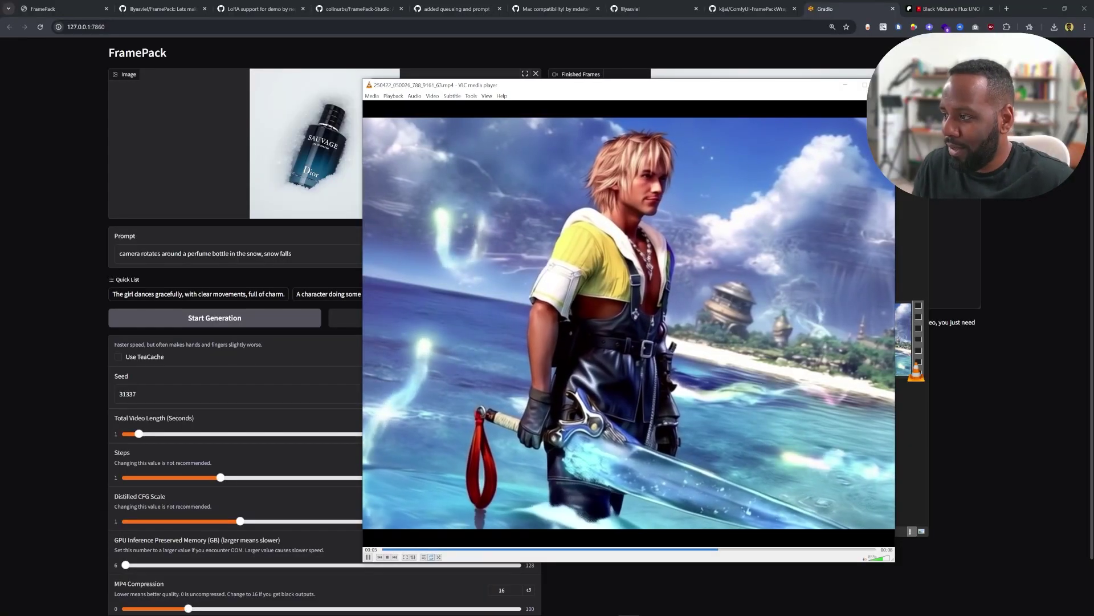
- Play the selected 250422_042823_531_6417_90.mp4 clip in VLC from the Explorer file list
key(alt+Tab)
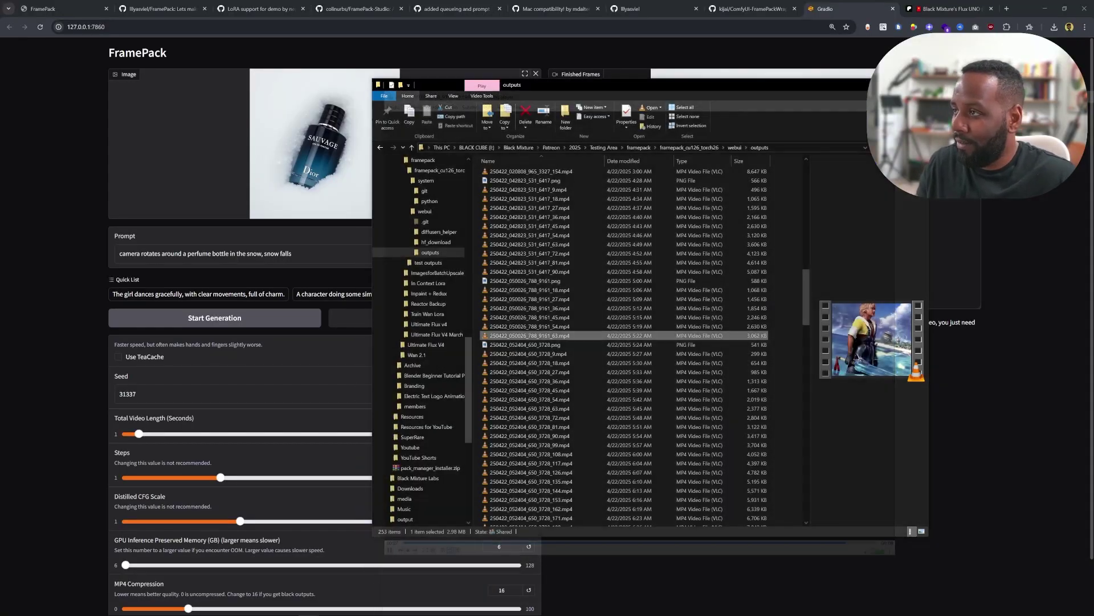
key(Return)
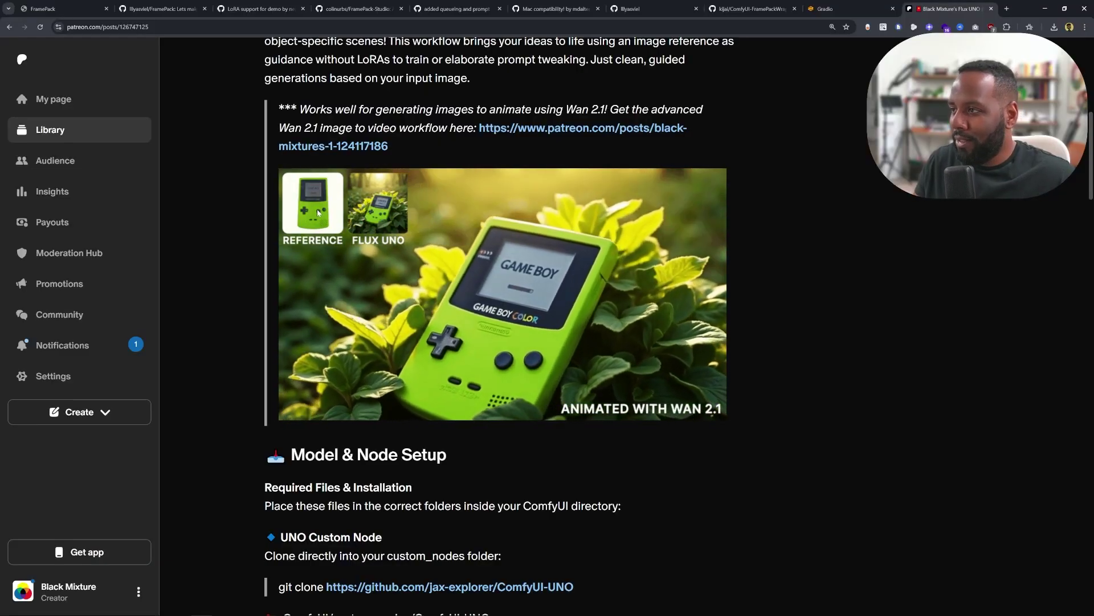
- Scroll through the Flux UNO post's grid of reference and result example images
scroll(360, 262, down, 2)
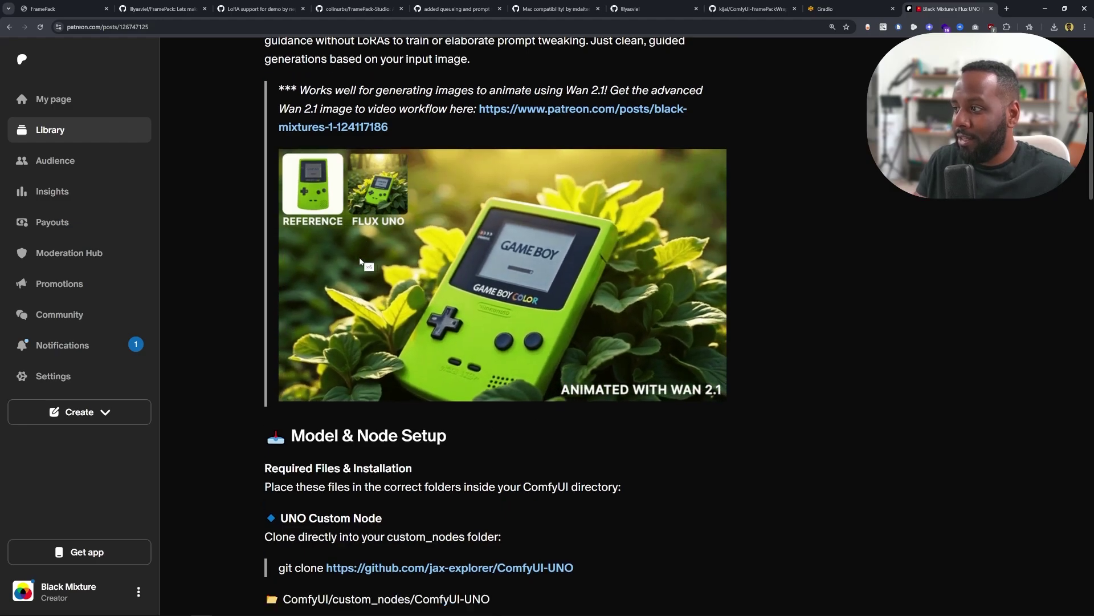
scroll(361, 262, down, 20)
scroll(511, 359, up, 20)
scroll(553, 368, down, 2)
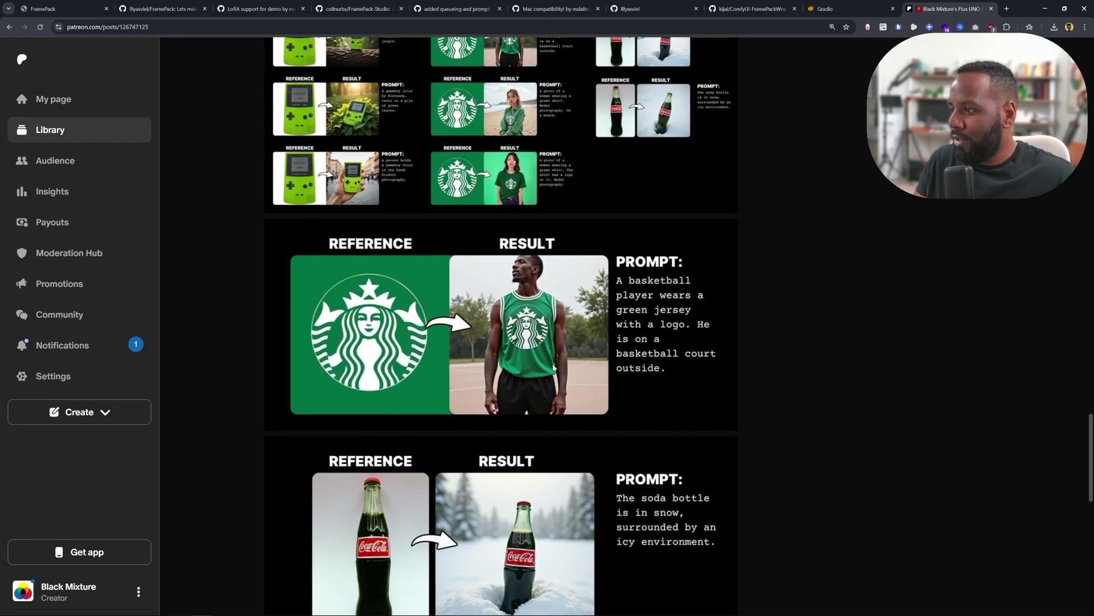
scroll(553, 367, down, 1)
scroll(449, 213, up, 1)
scroll(507, 176, up, 2)
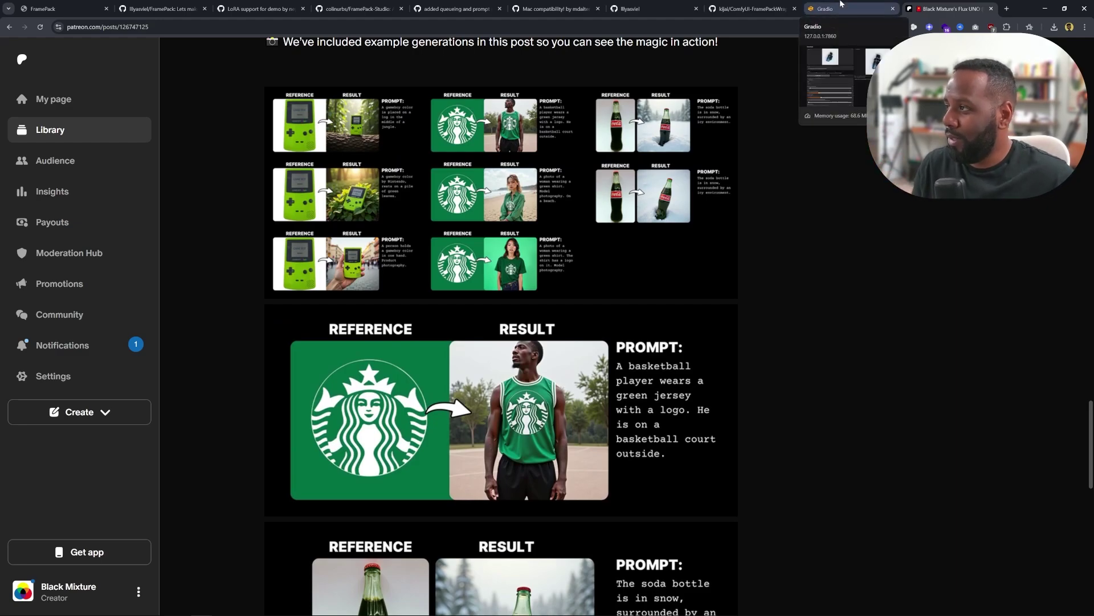
- View the 2-second perfume-bottle-in-snow preview in FramePack's Finished Frames, then return to the Flux UNO post
click(841, 5)
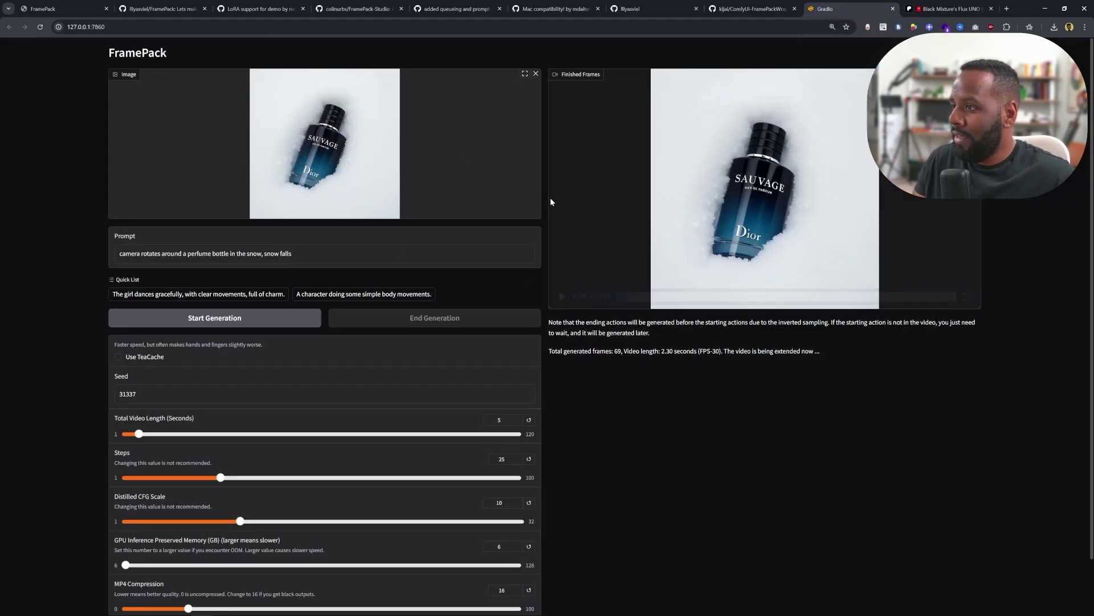
mouse_move(621, 268)
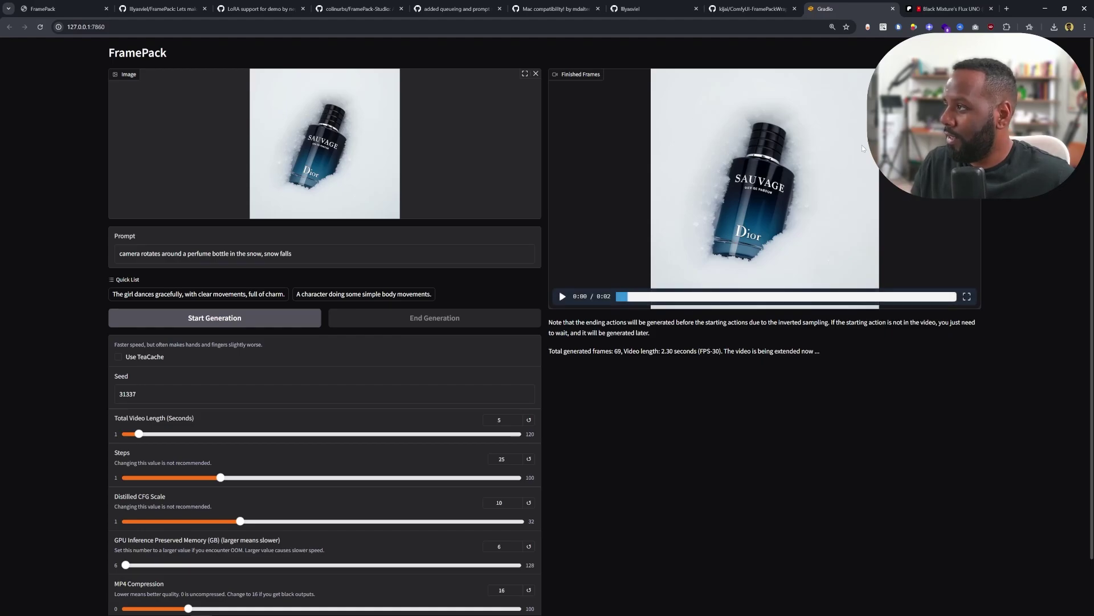
click(924, 10)
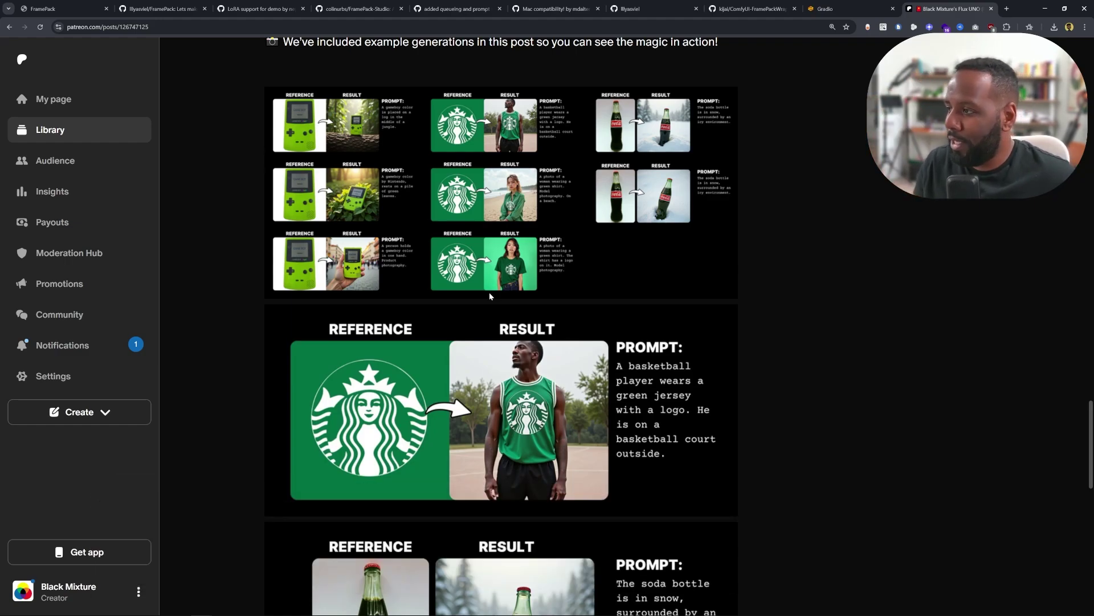
- Scroll the Flux UNO post to its ComfyUI-UNO and uno_lora.safetensors setup instructions
scroll(489, 291, up, 20)
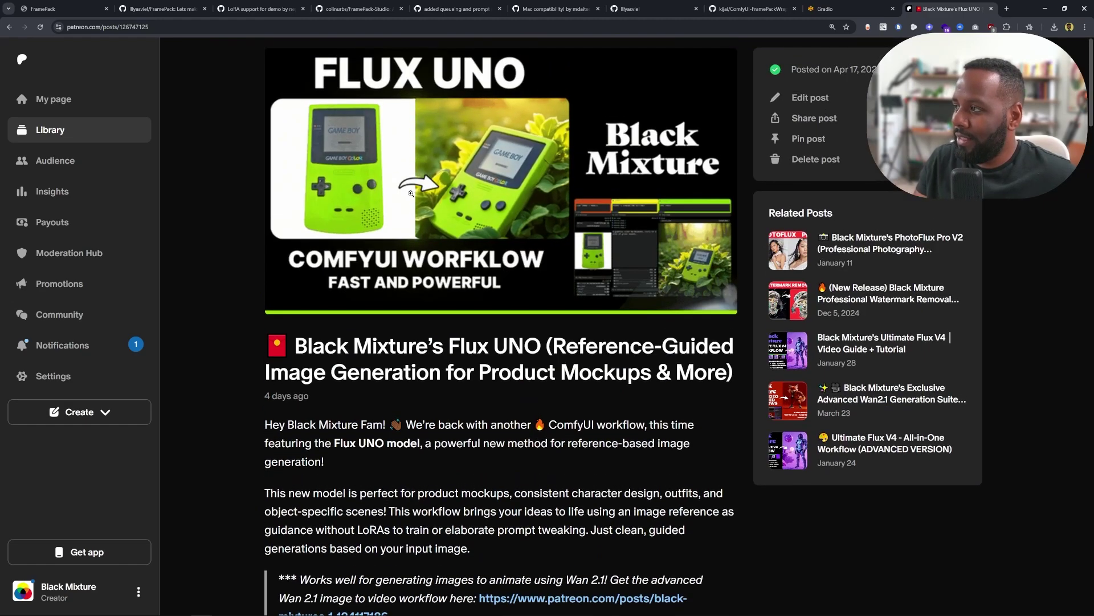
scroll(598, 245, down, 20)
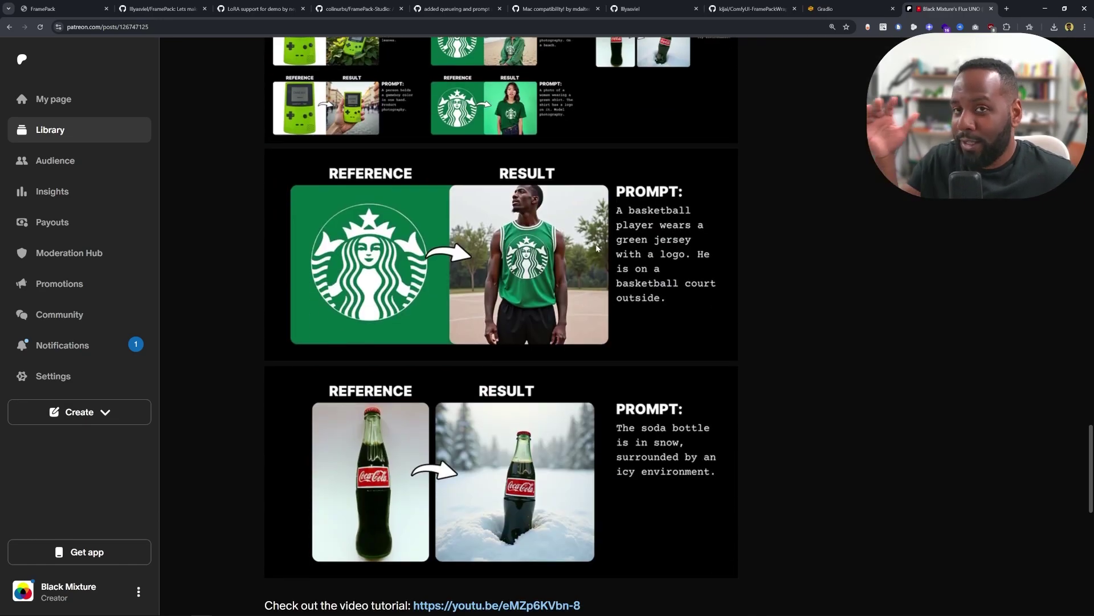
scroll(596, 244, up, 15)
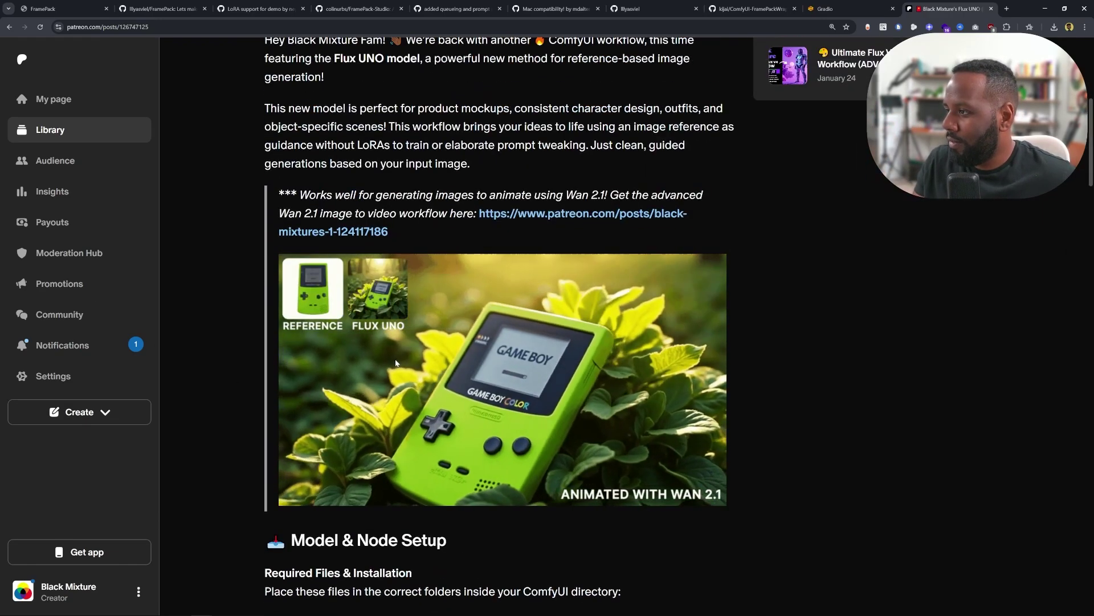
scroll(398, 363, up, 2)
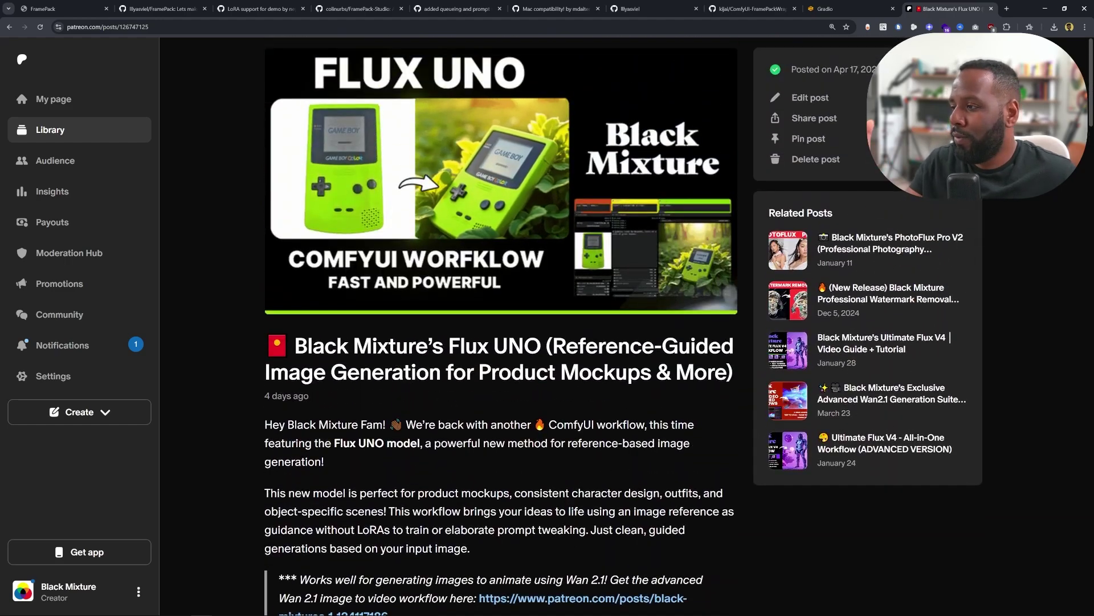
scroll(397, 363, down, 10)
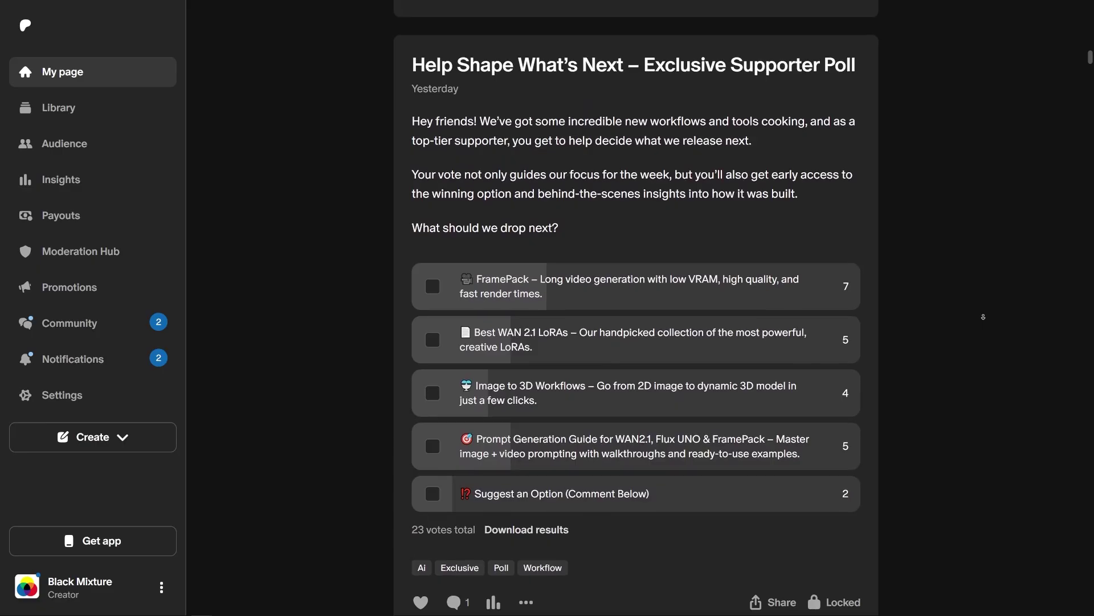
- Scroll the Exclusive Supporter Poll post, where FramePack leads with 7 votes
scroll(636, 307, up, 1)
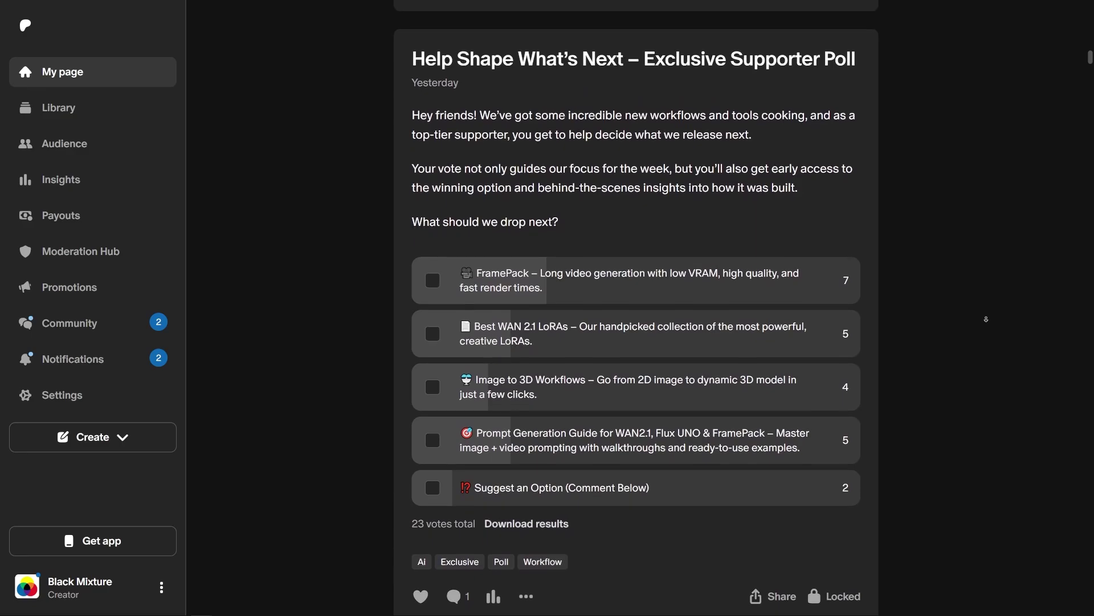
scroll(986, 318, down, 1)
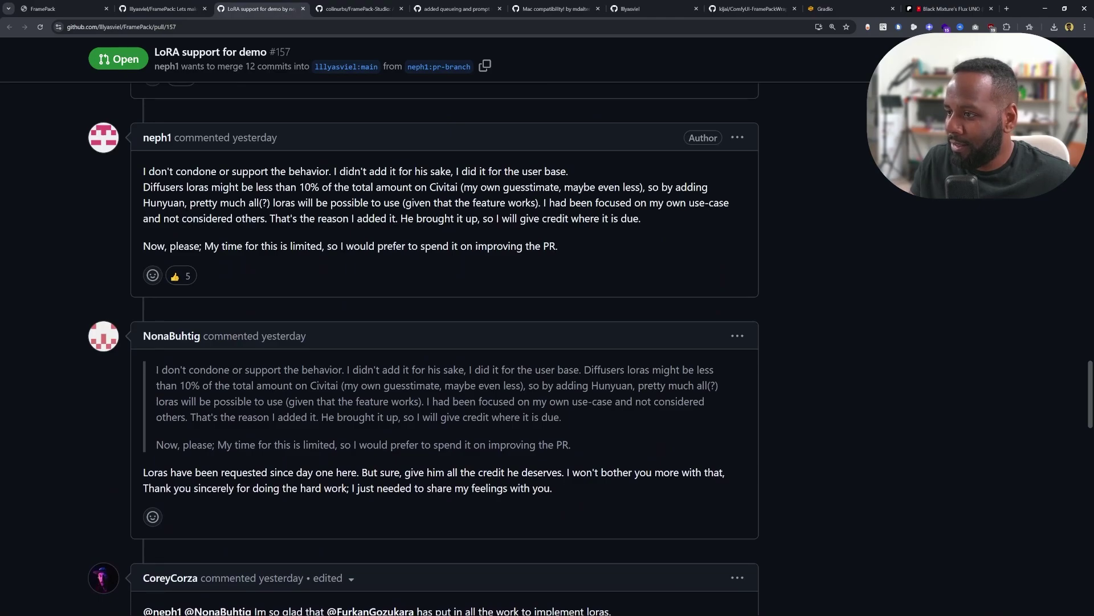
- Review the FramePack-Studio fork and pull requests #218 and #170
click(342, 8)
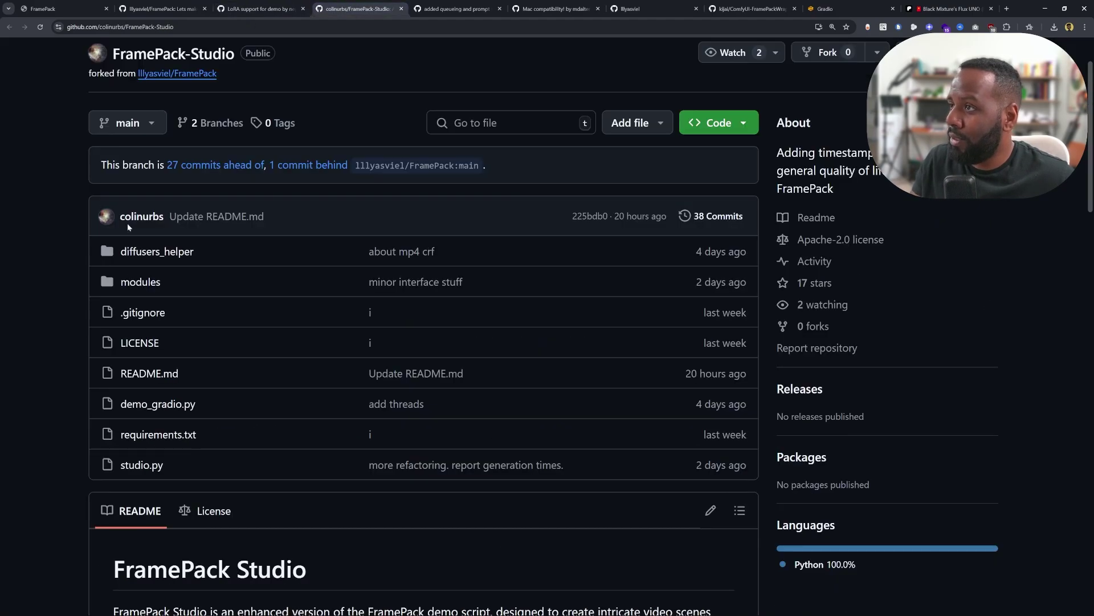
key(ctrl+Tab)
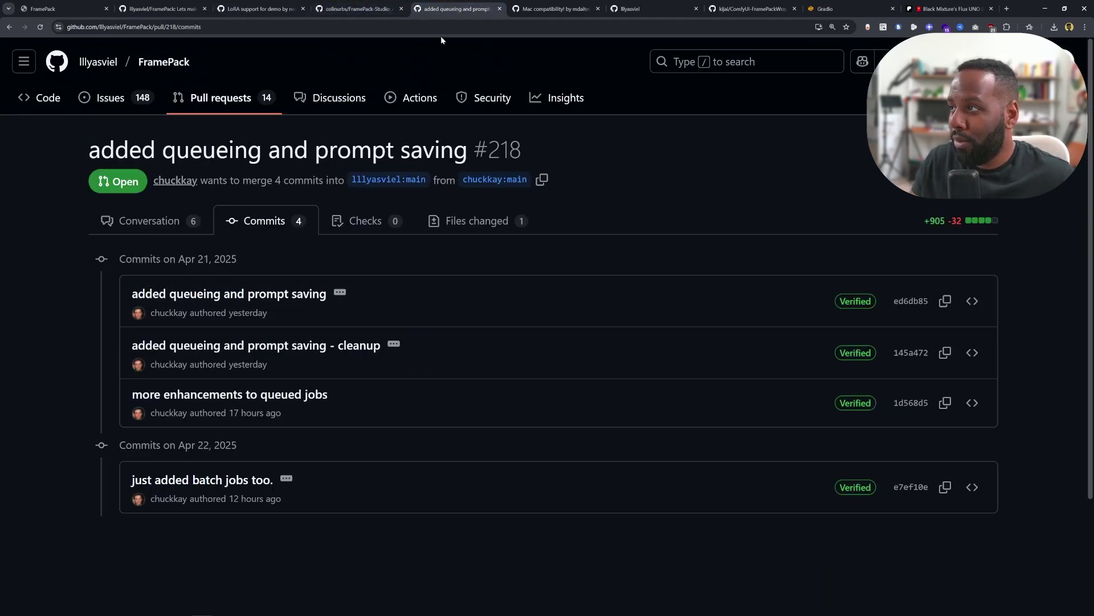
key(ctrl+Tab)
scroll(244, 303, up, 5)
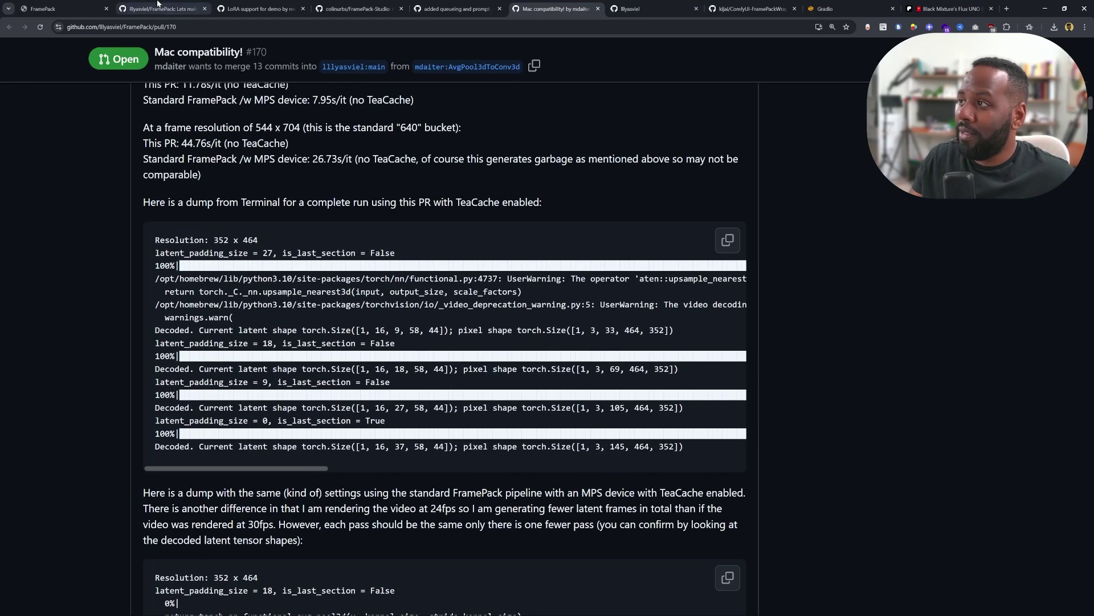
- Glance at the FramePack project page and pull requests list, then move to Black Mixture
click(97, 5)
click(139, 4)
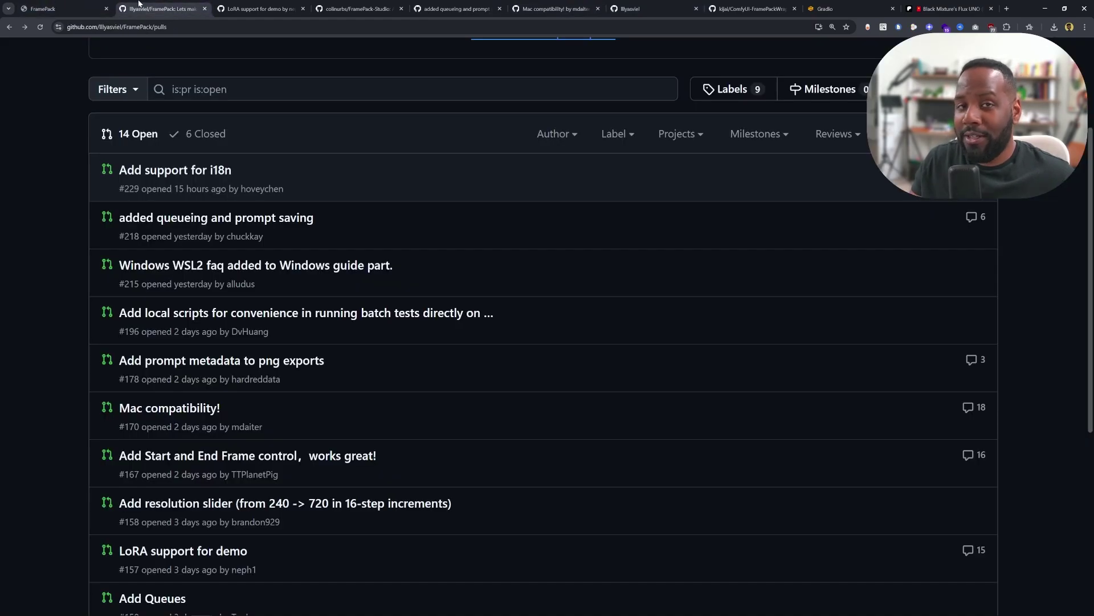
click(949, 9)
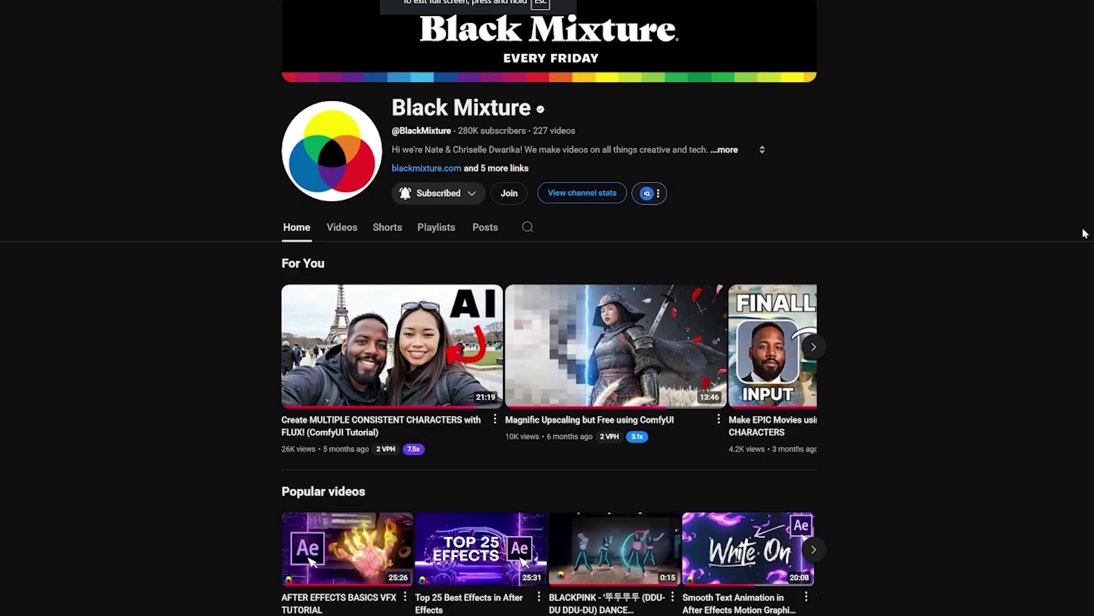